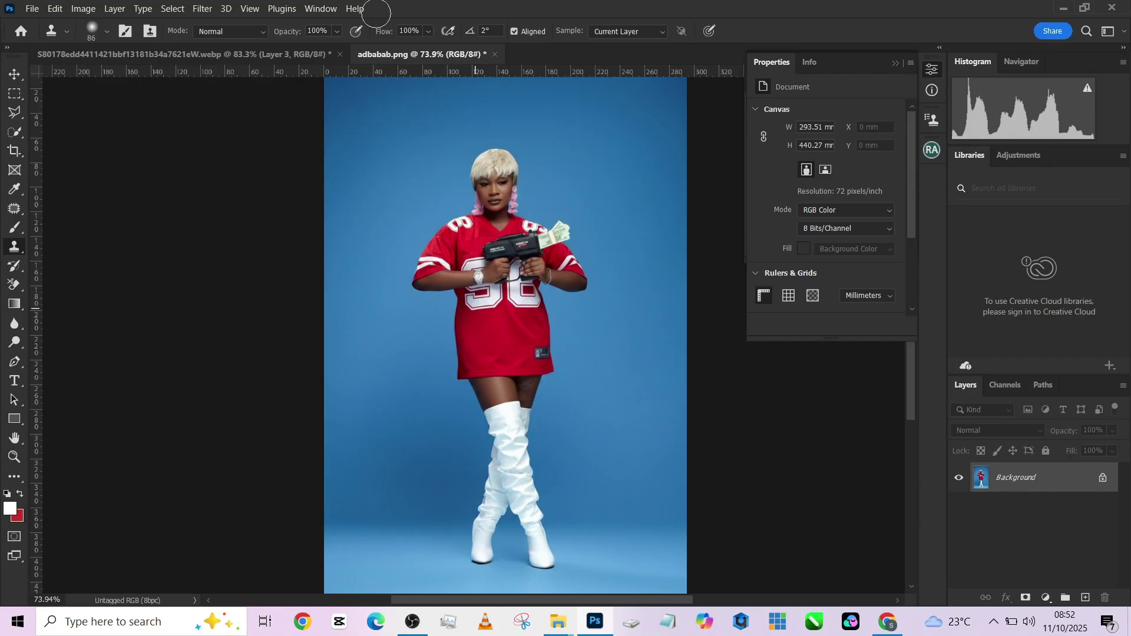
Step: In the window-shapes document, nudge the dotted, lower arched and middle rectangular windows slightly downward
click(206, 53)
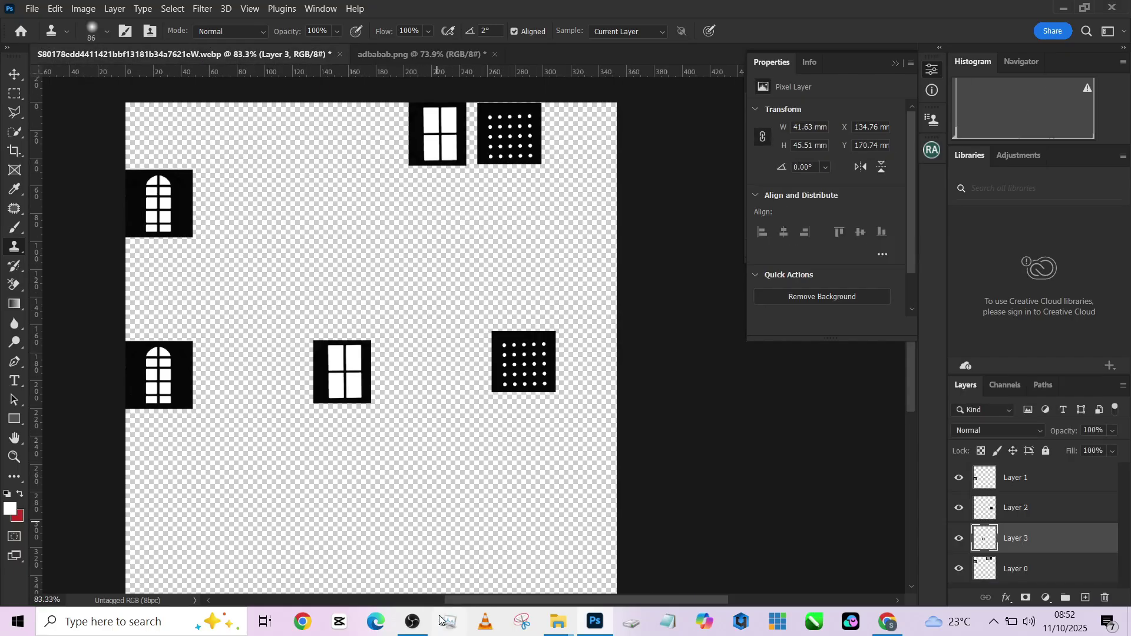
click(16, 75)
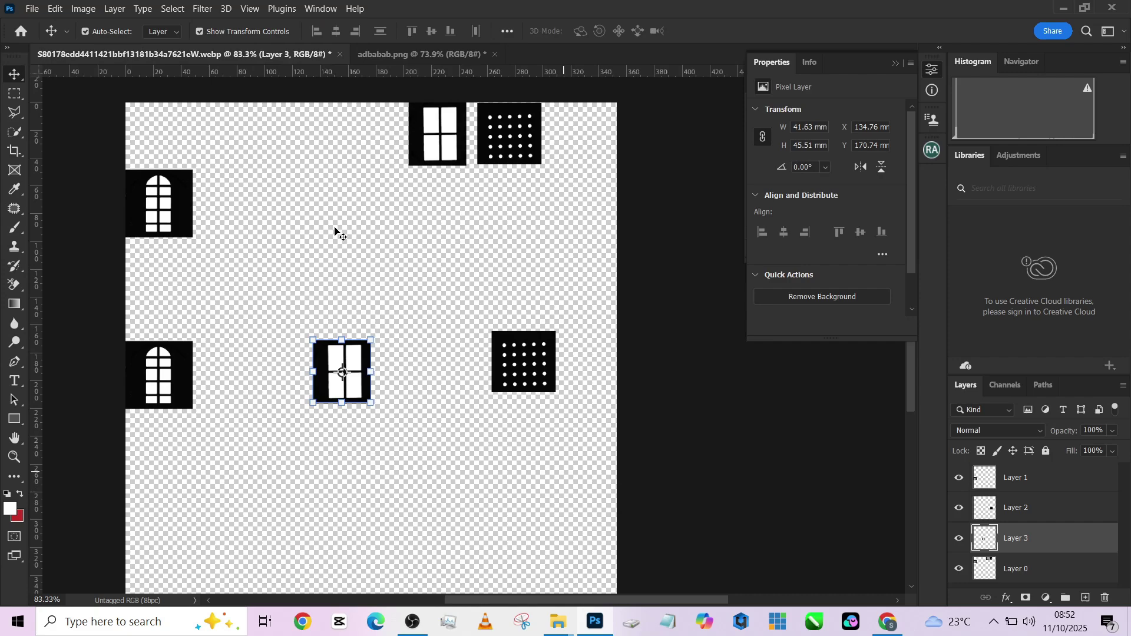
drag(511, 353, 510, 387)
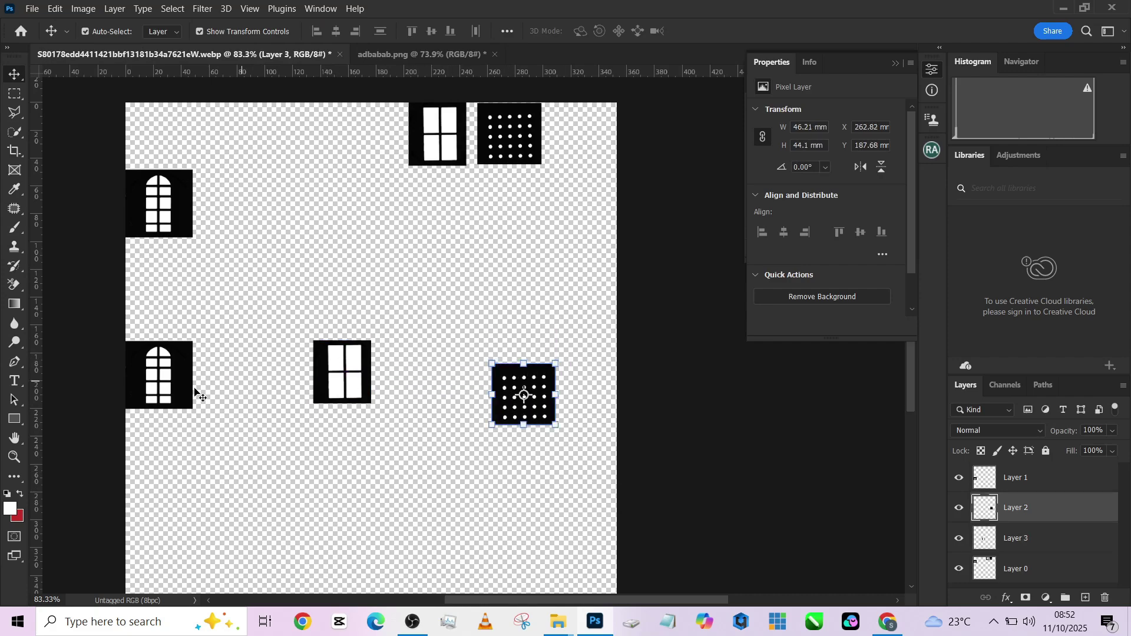
drag(180, 385, 179, 415)
drag(339, 354, 340, 384)
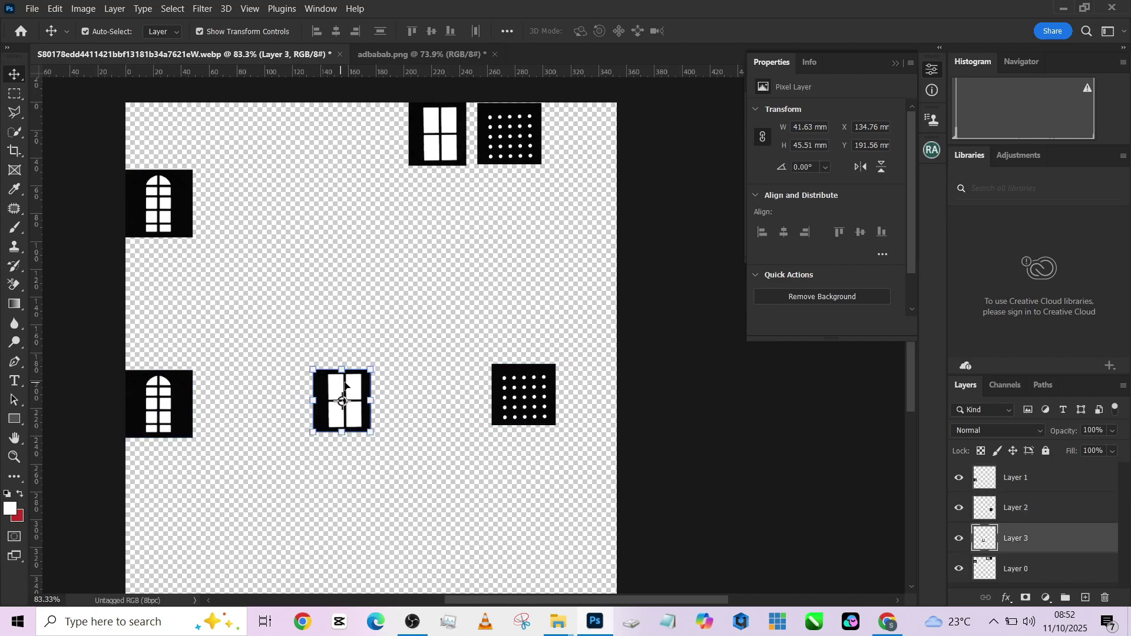
Step: Crop adbabab.png to a 4:5 frame wider than the photo, content-aware filling the new sides
click(405, 54)
scroll(549, 461, down, 2)
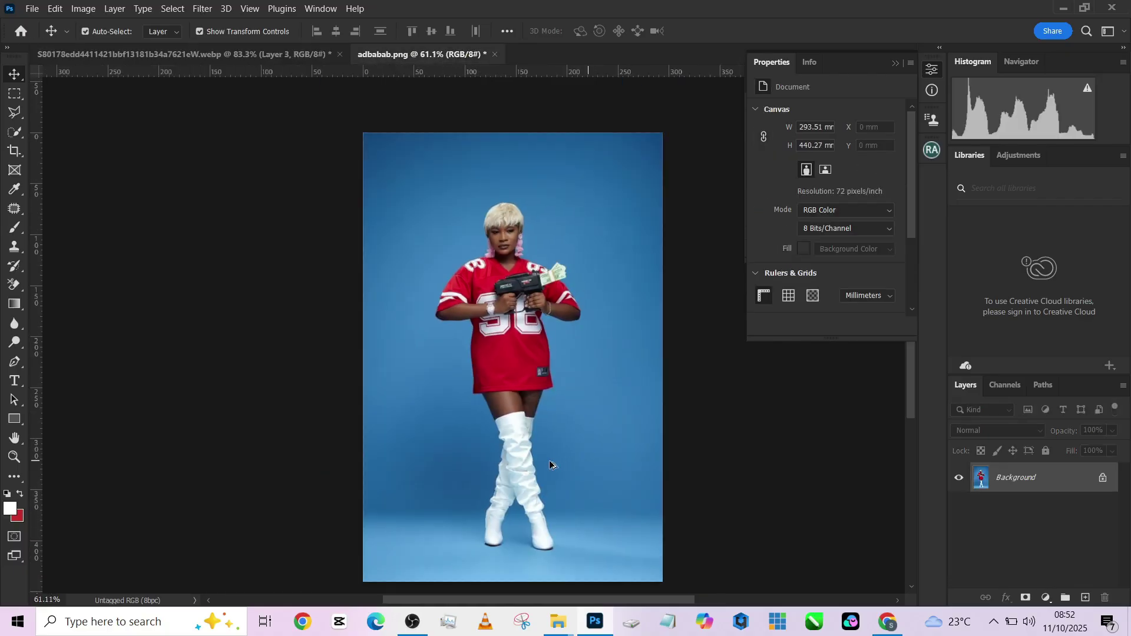
key(c)
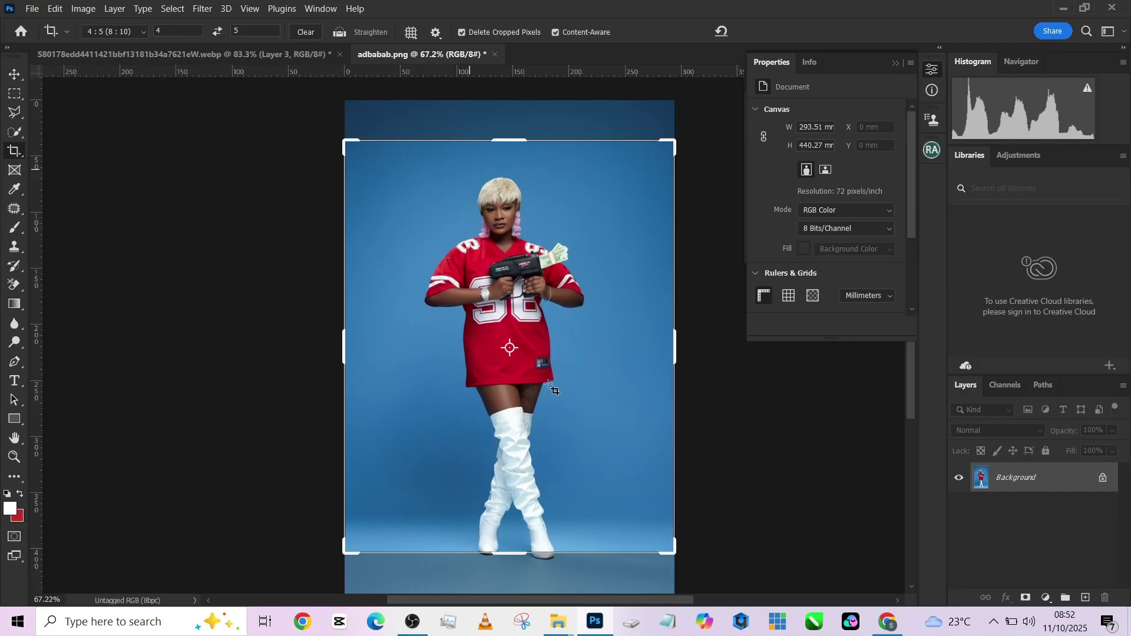
drag(510, 554, 513, 577)
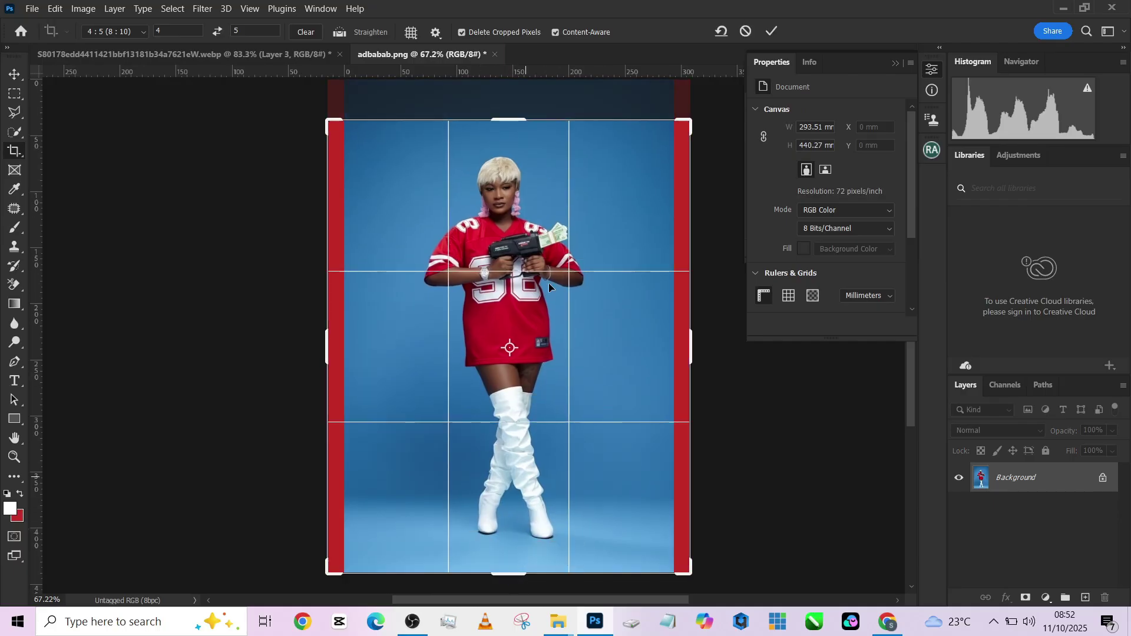
drag(521, 123, 526, 93)
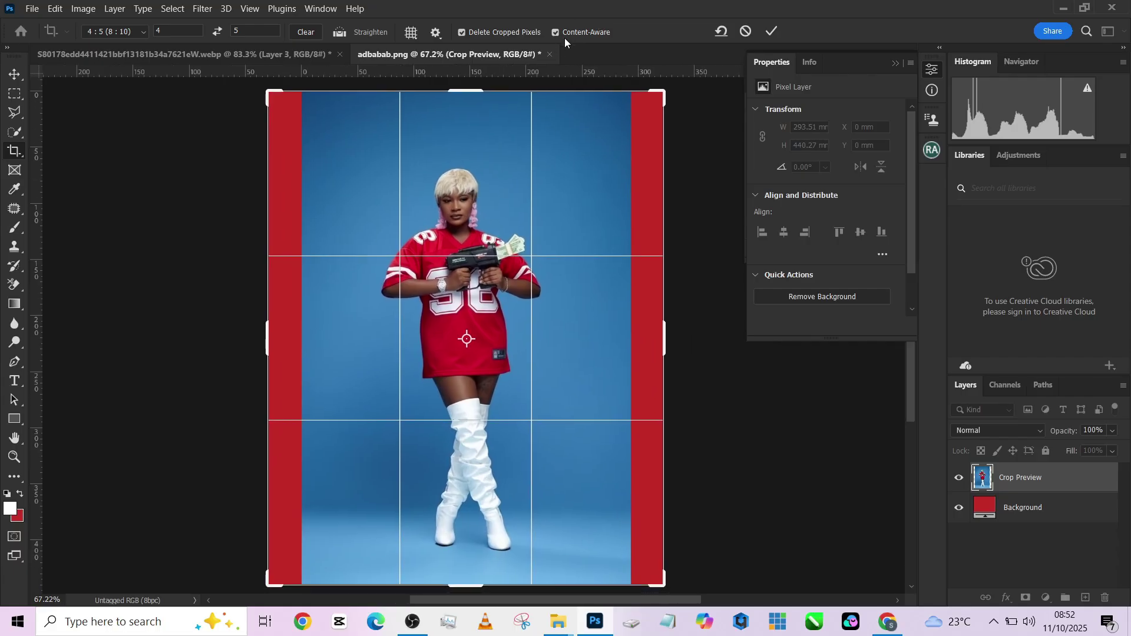
click(769, 32)
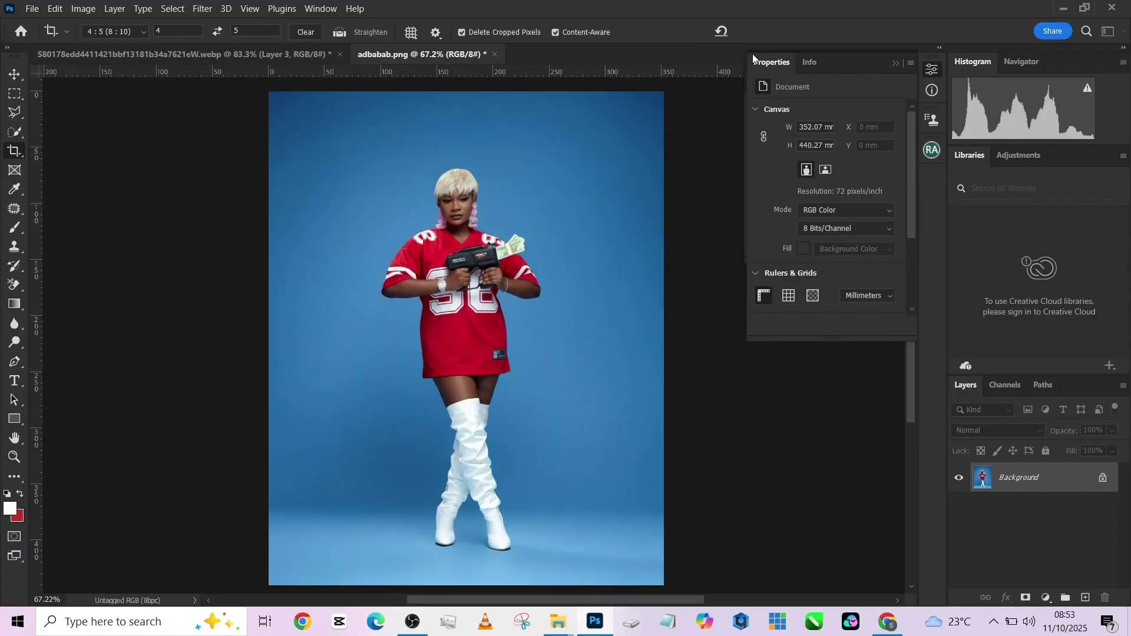
click(13, 134)
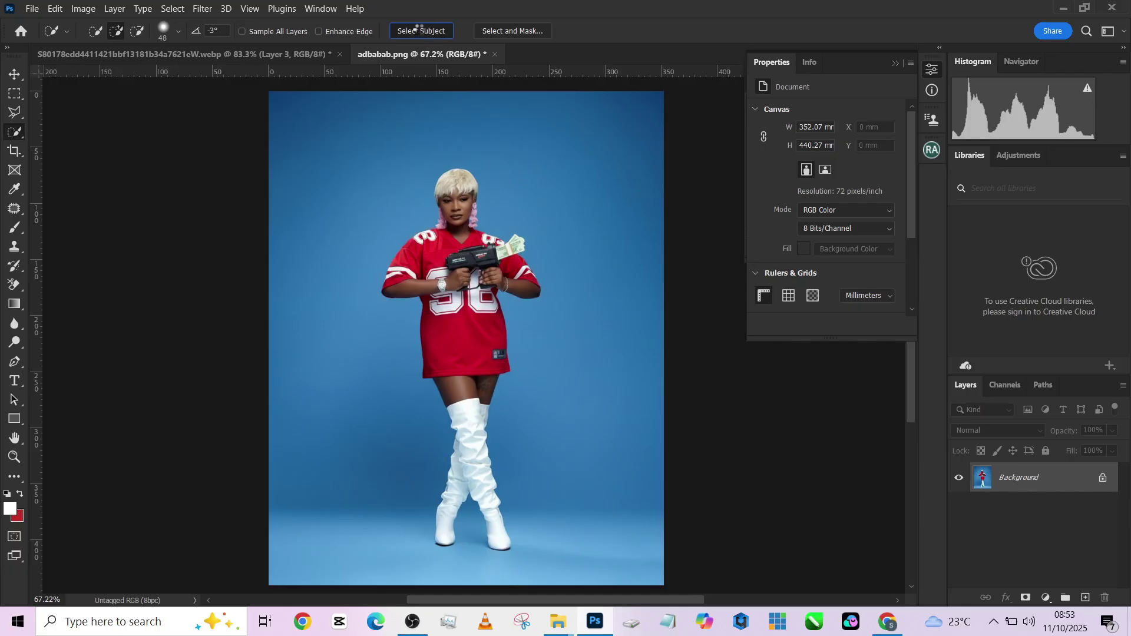
Step: Invert the subject selection, cut the backdrop from Background copy into Layer 1, and stack the woman on top
right_click(497, 293)
click(546, 313)
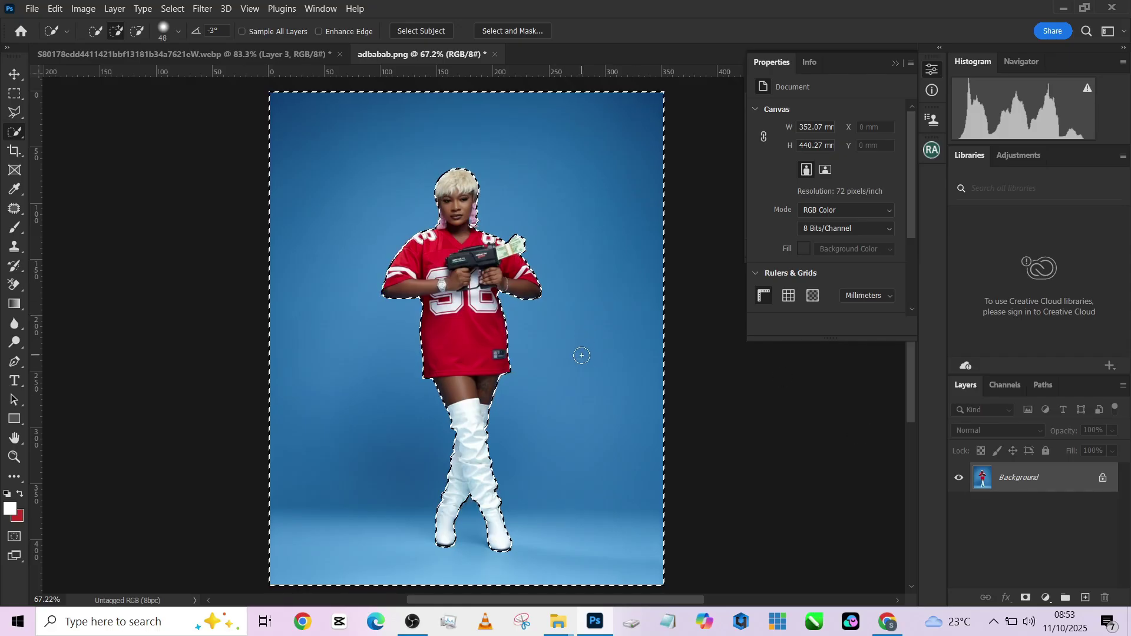
drag(1018, 485, 1085, 597)
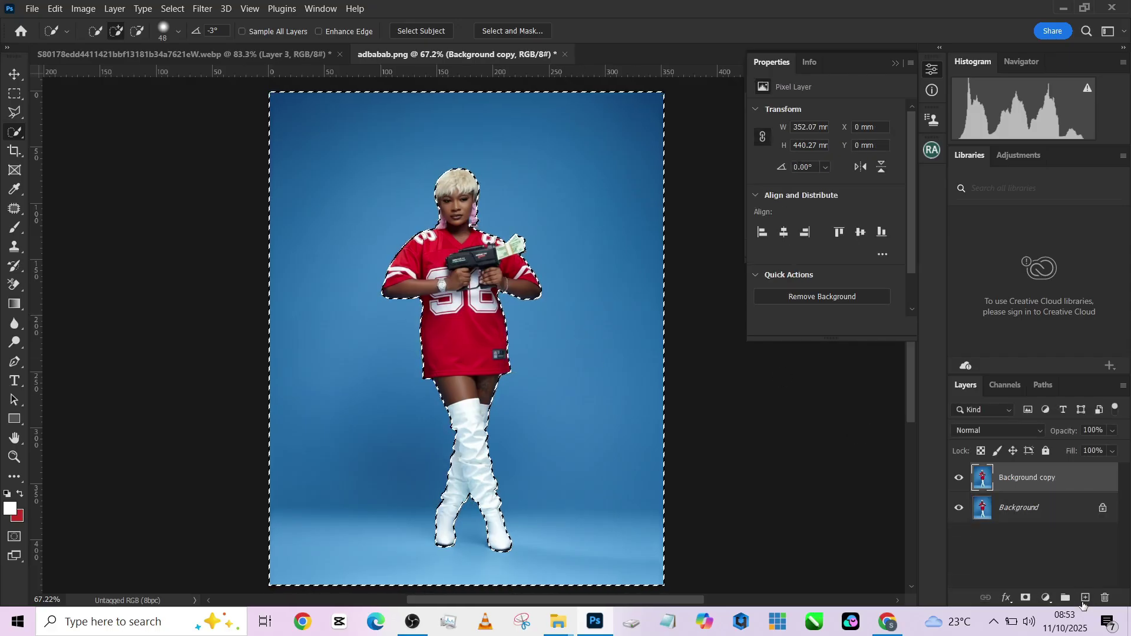
right_click(551, 364)
click(602, 195)
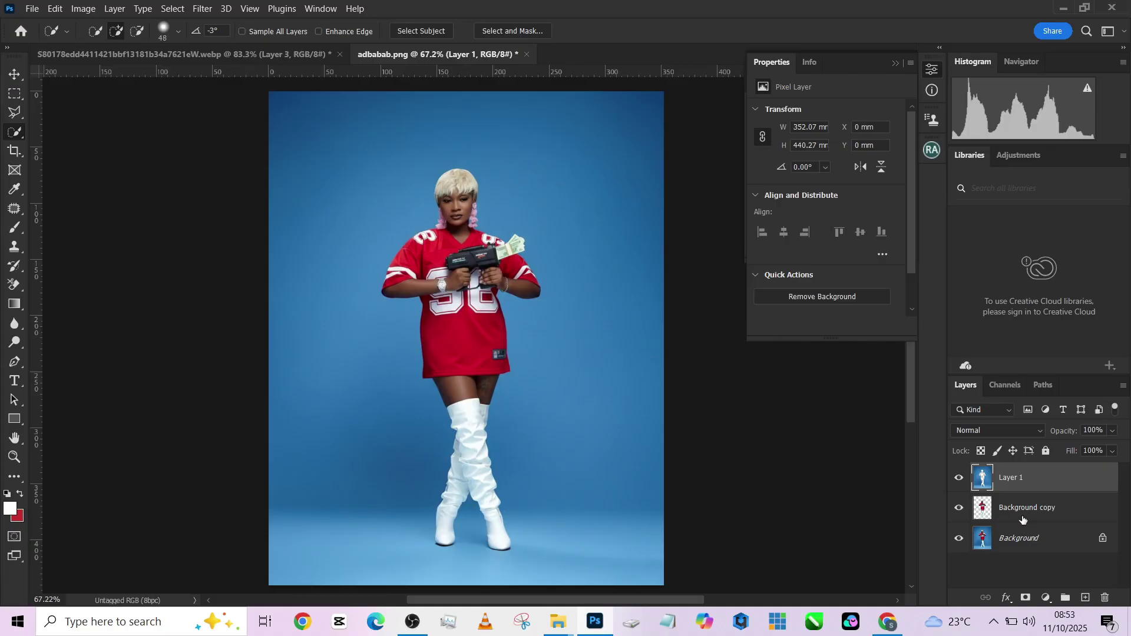
drag(1023, 520, 1029, 481)
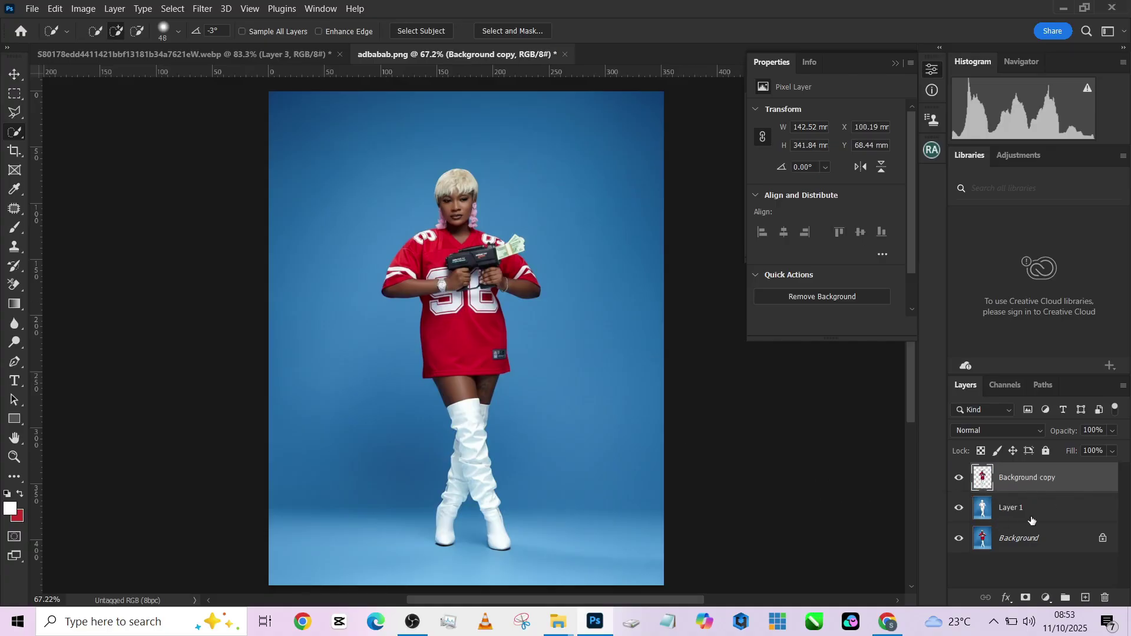
Step: Copy the arched window into adbabab.png as Layer 2, scaled to about 776% and moved left
click(1033, 511)
click(178, 55)
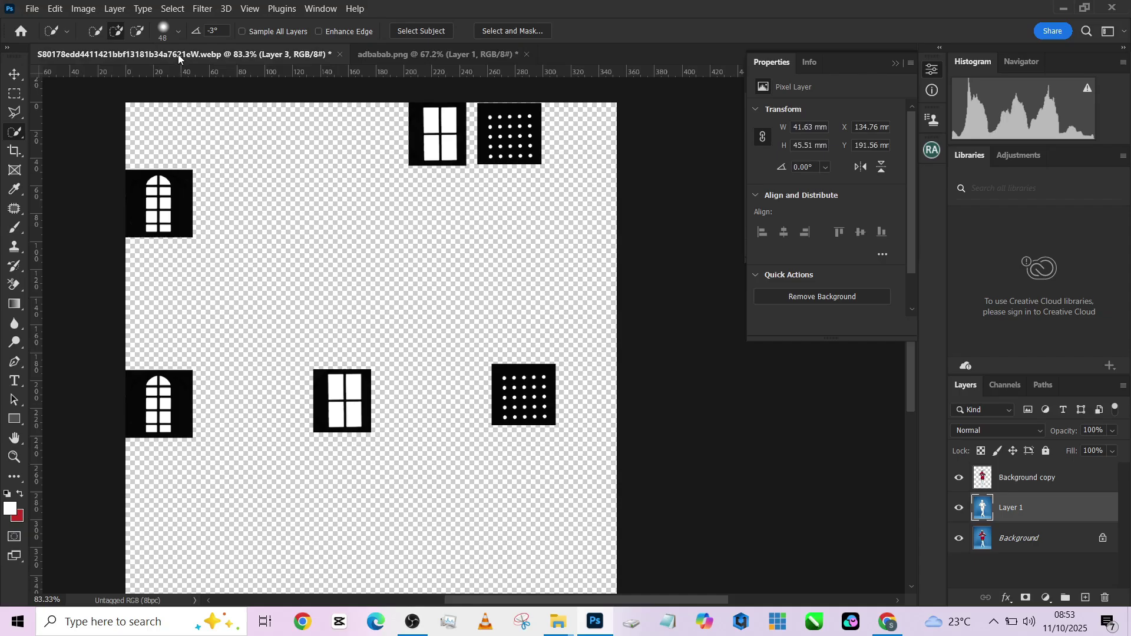
click(17, 76)
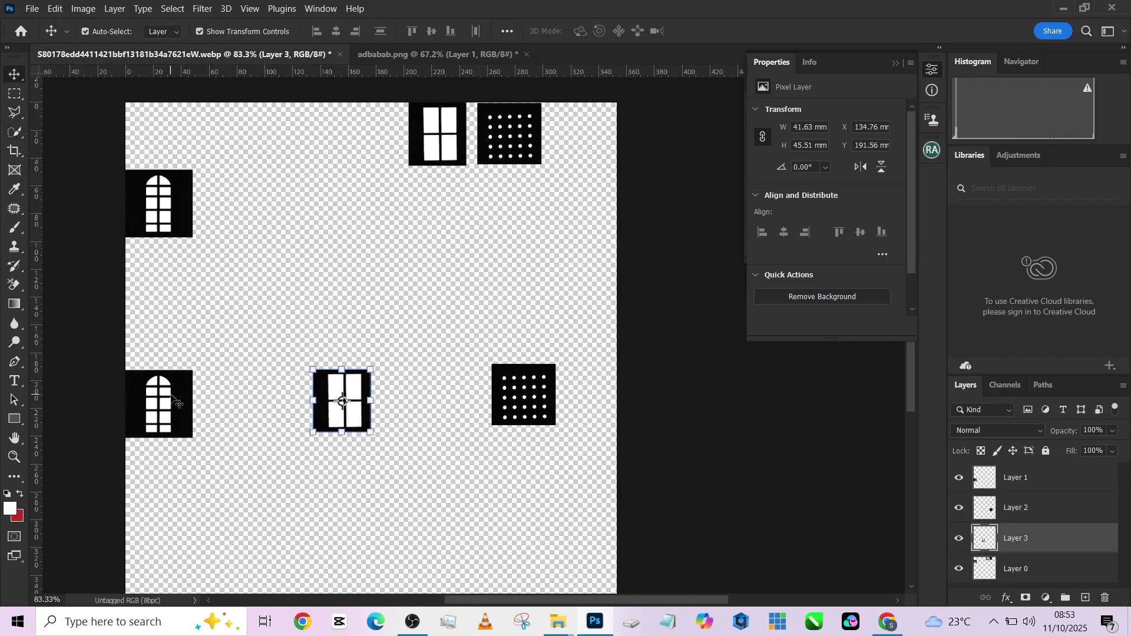
drag(144, 277, 260, 291)
drag(171, 460, 595, 546)
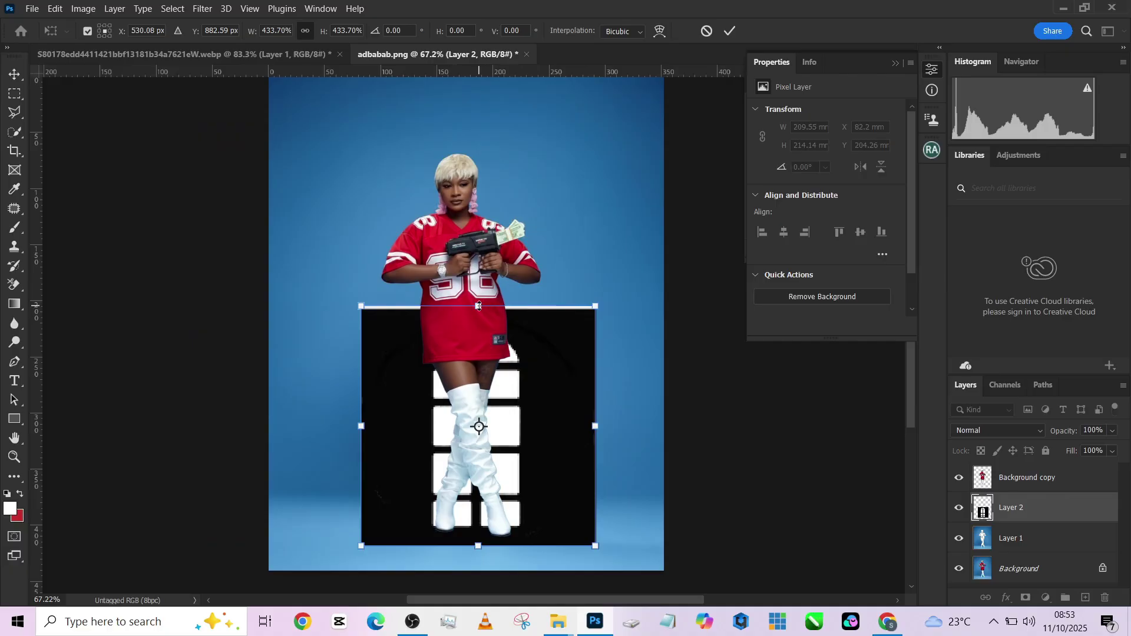
drag(478, 305, 487, 211)
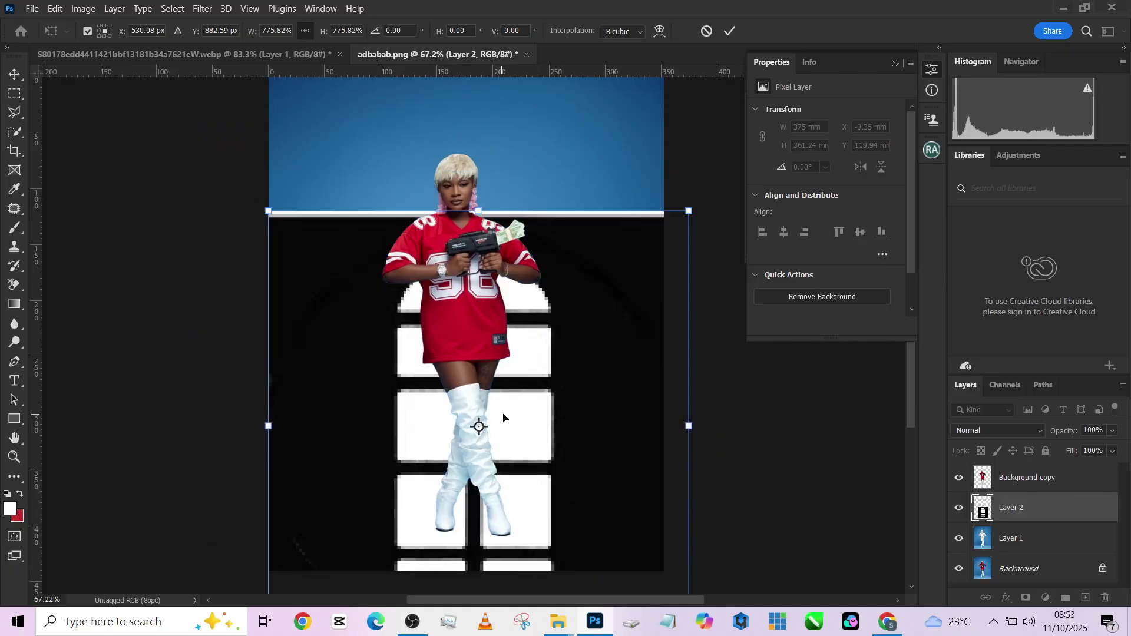
drag(557, 442, 435, 300)
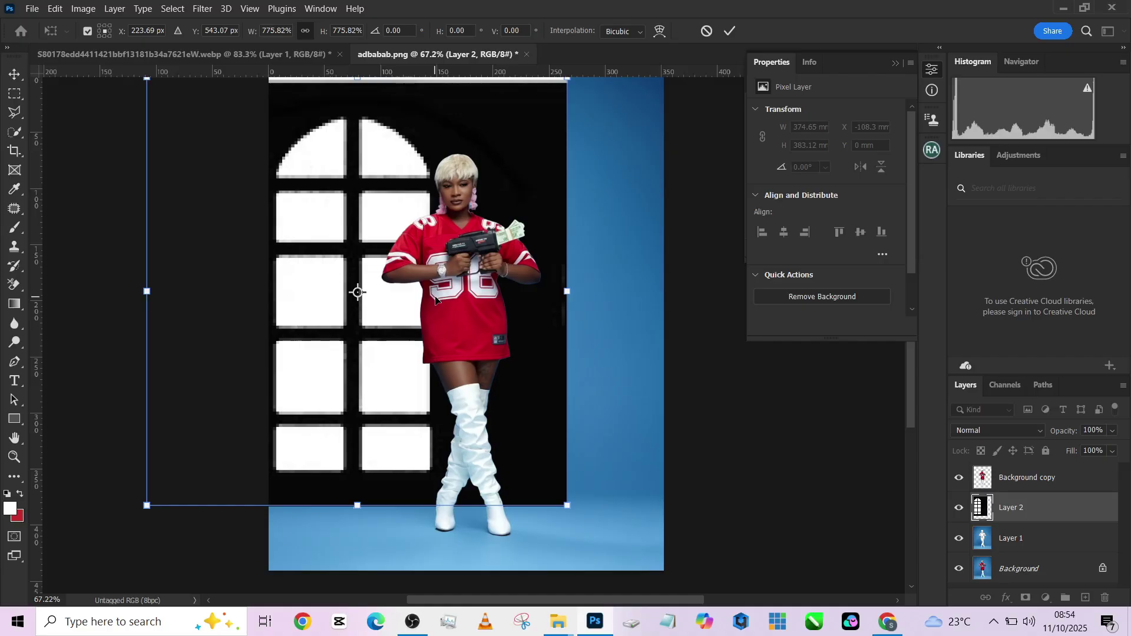
click(730, 30)
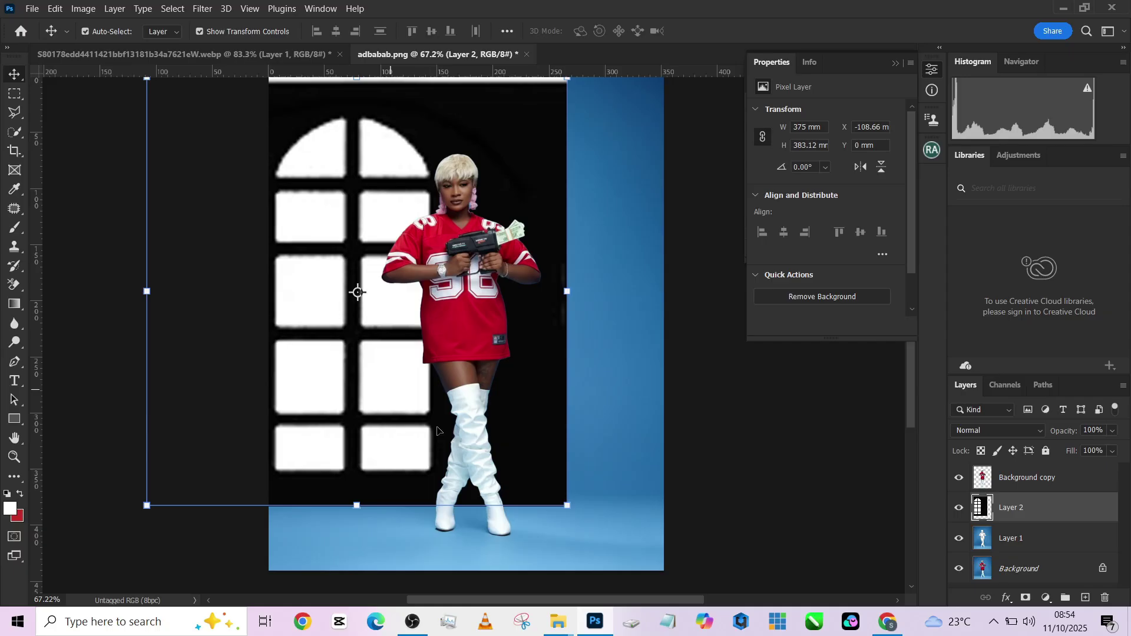
Step: Drag the window's right and left corners to begin skewing it into perspective
drag(568, 507, 538, 468)
mouse_move(562, 77)
mouse_down()
mouse_move(561, 118)
mouse_move(561, 74)
mouse_up()
scroll(546, 365, down, 2)
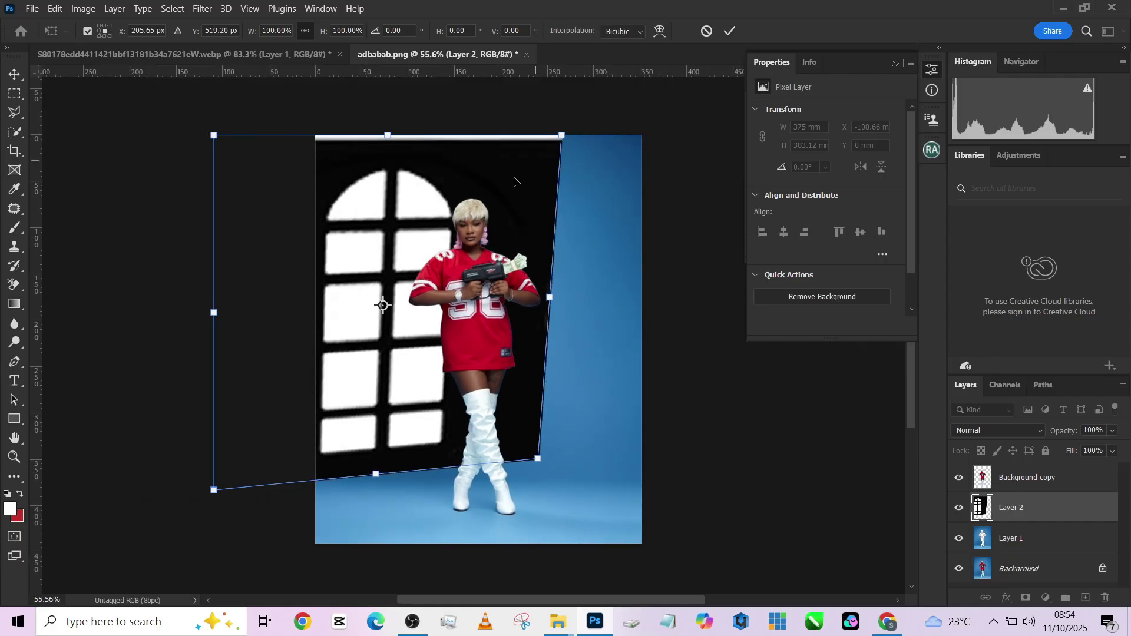
drag(557, 137, 502, 181)
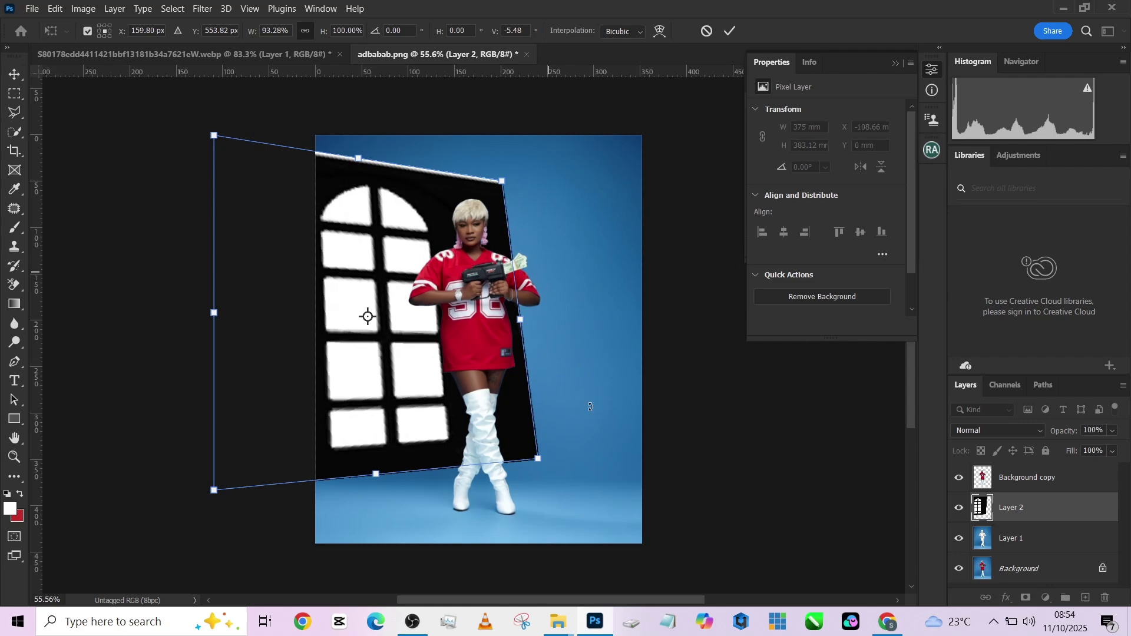
drag(541, 462, 513, 461)
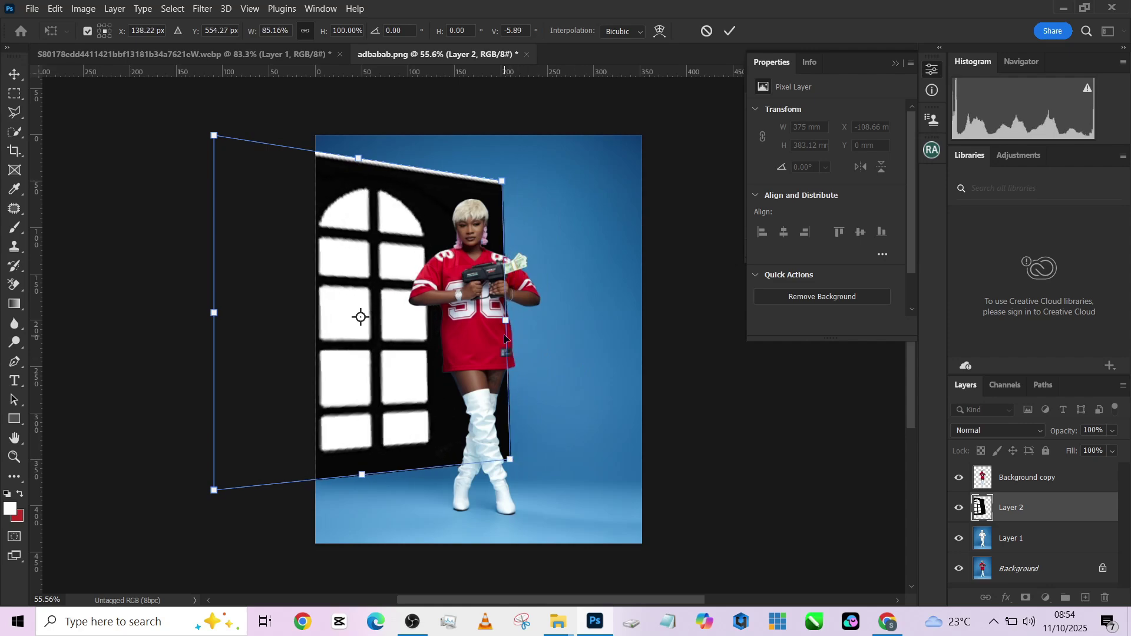
drag(507, 323, 447, 318)
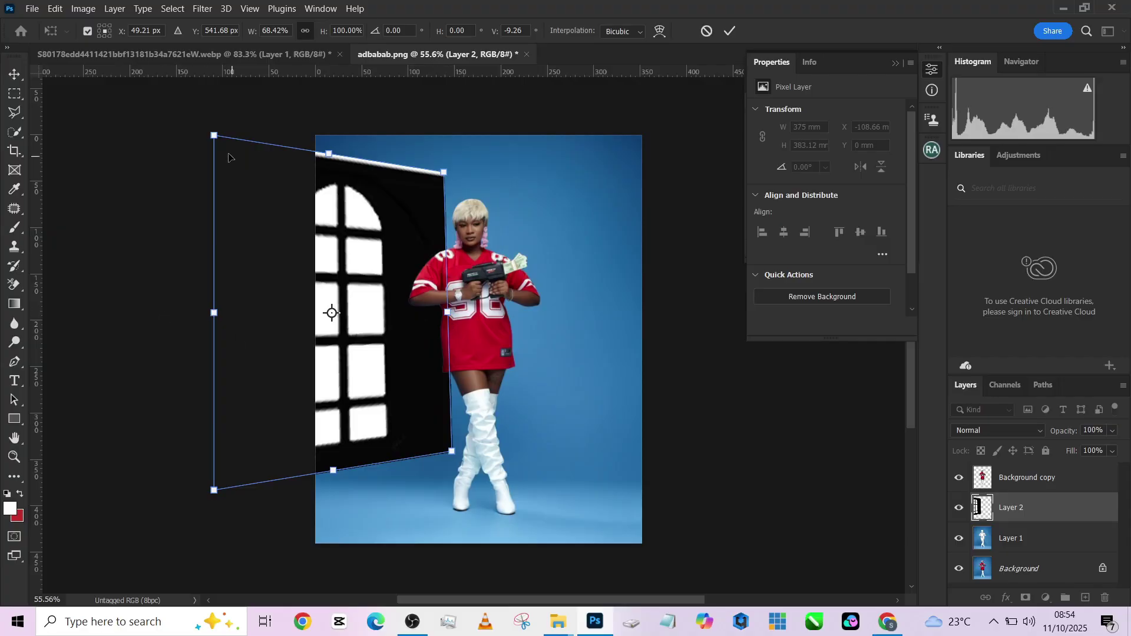
drag(213, 136, 214, 106)
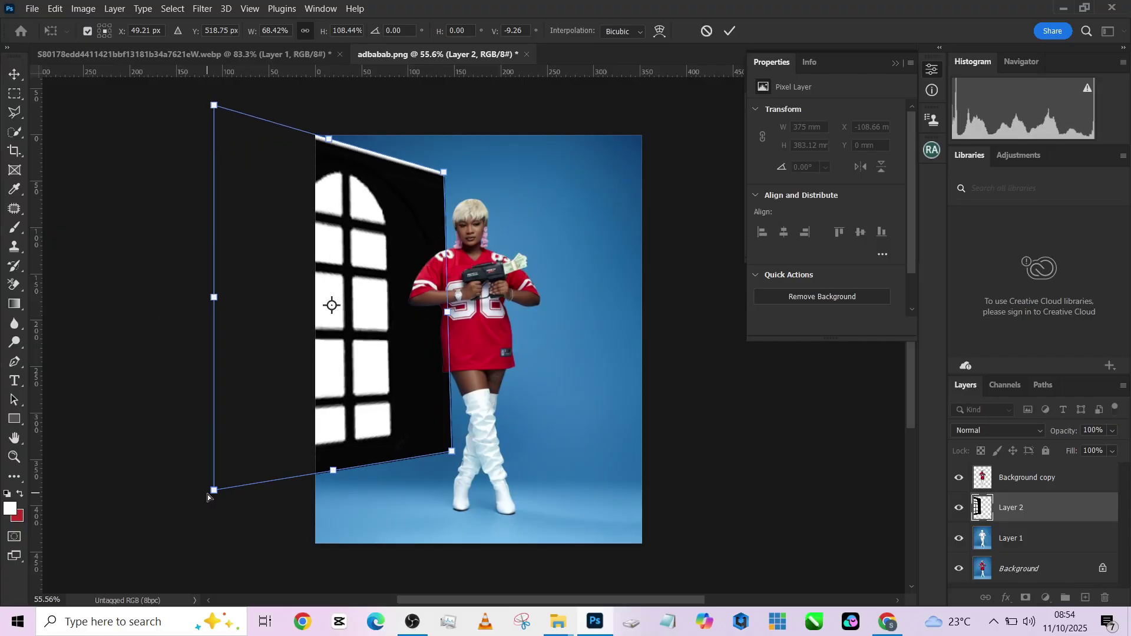
drag(214, 492, 228, 550)
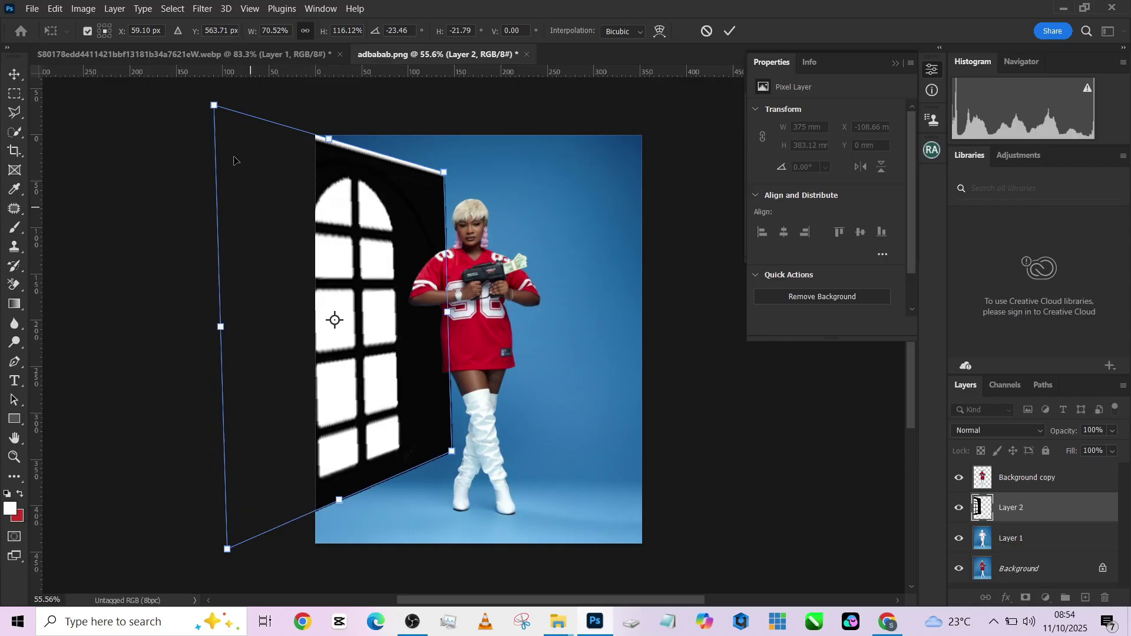
drag(216, 112, 224, 79)
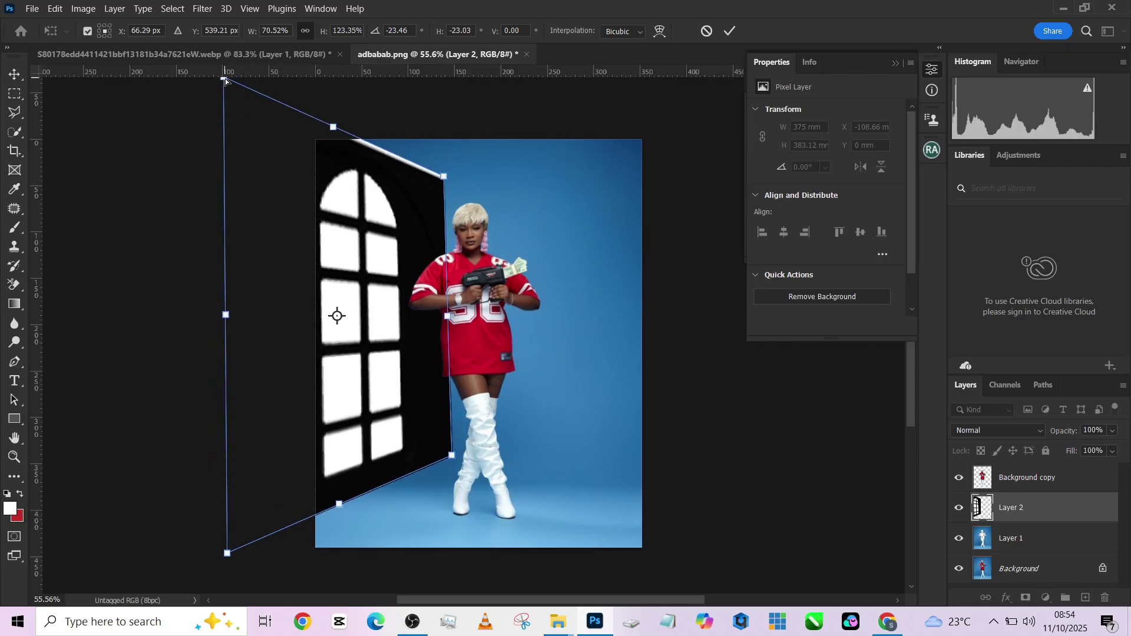
Step: Refine the skewed window's corners, width and position, then commit the perspective distortion
scroll(317, 238, down, 1)
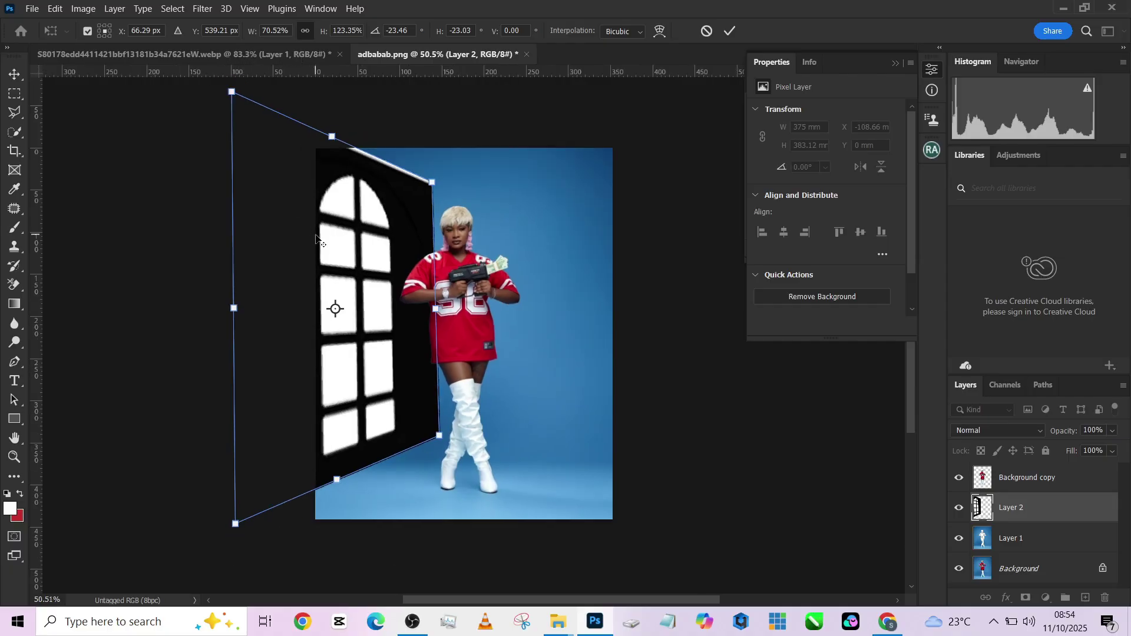
scroll(317, 238, down, 1)
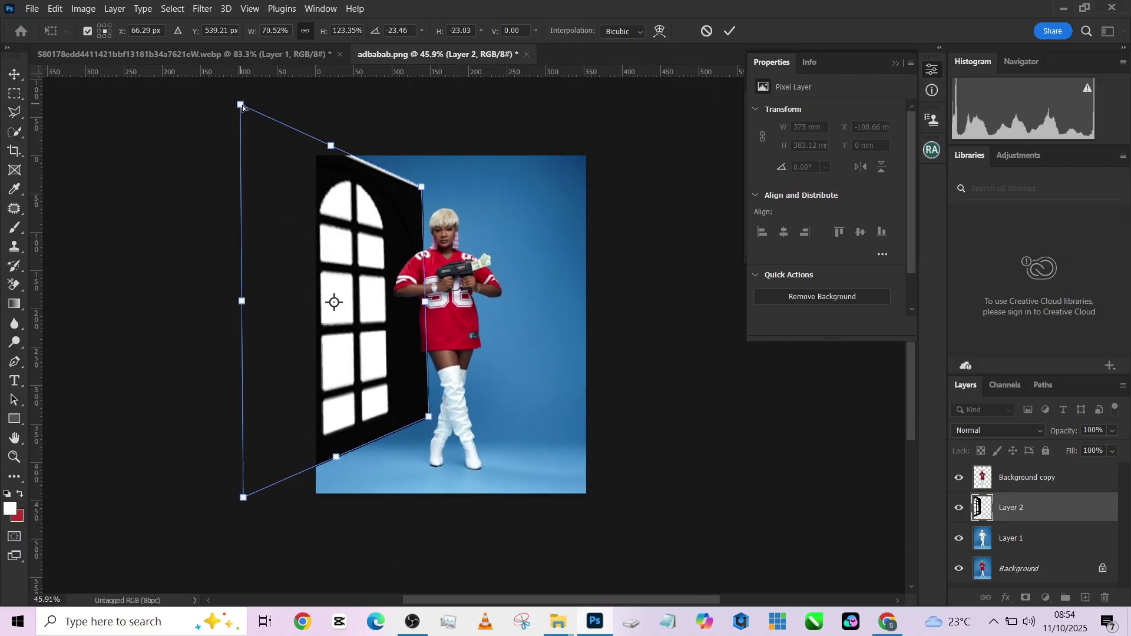
drag(240, 105, 248, 101)
mouse_move(386, 371)
mouse_down()
mouse_move(355, 386)
mouse_move(372, 385)
mouse_move(375, 372)
mouse_up()
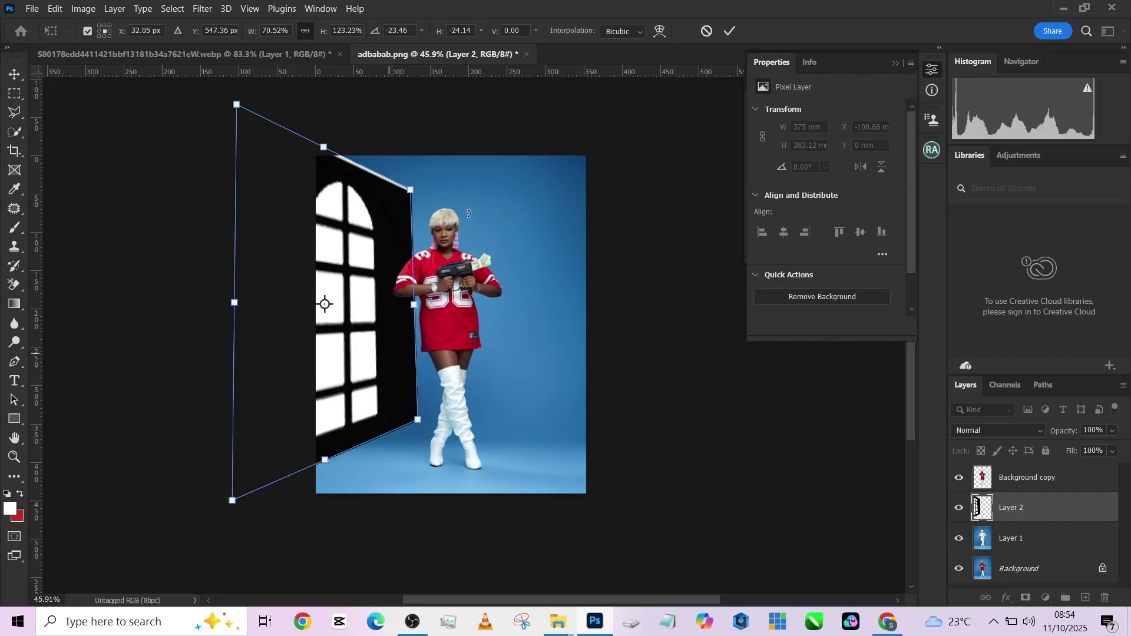
mouse_move(415, 304)
mouse_down()
mouse_move(471, 308)
mouse_move(437, 312)
mouse_up()
mouse_move(373, 366)
mouse_down()
mouse_move(370, 338)
mouse_move(355, 358)
mouse_move(368, 354)
mouse_up()
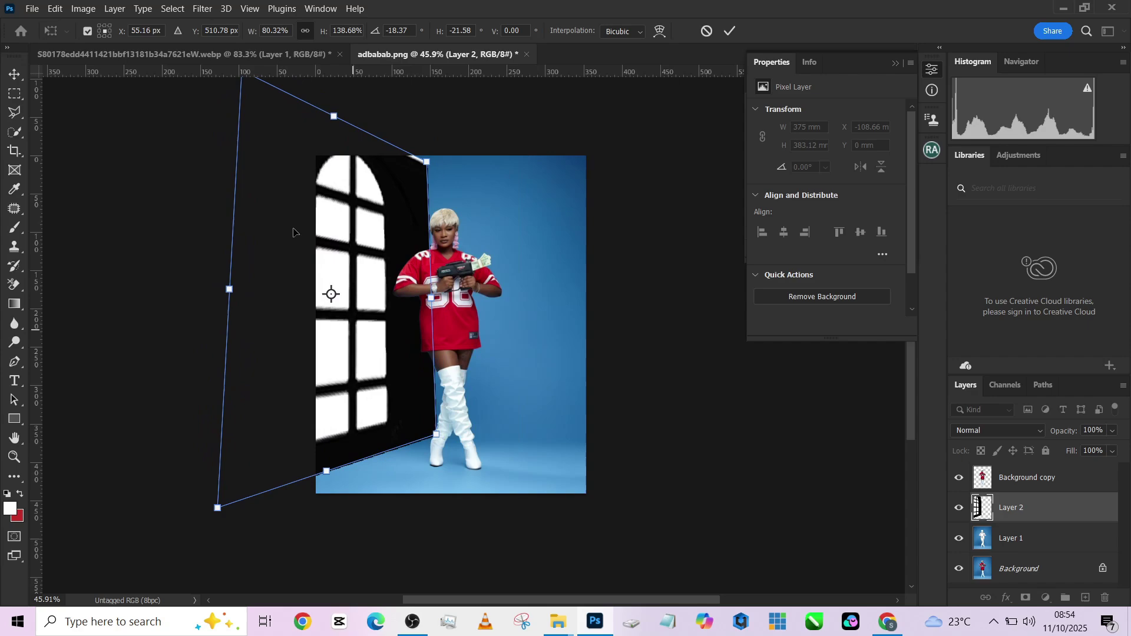
drag(333, 116, 321, 127)
mouse_move(245, 100)
mouse_down()
mouse_move(247, 76)
mouse_move(250, 97)
mouse_up()
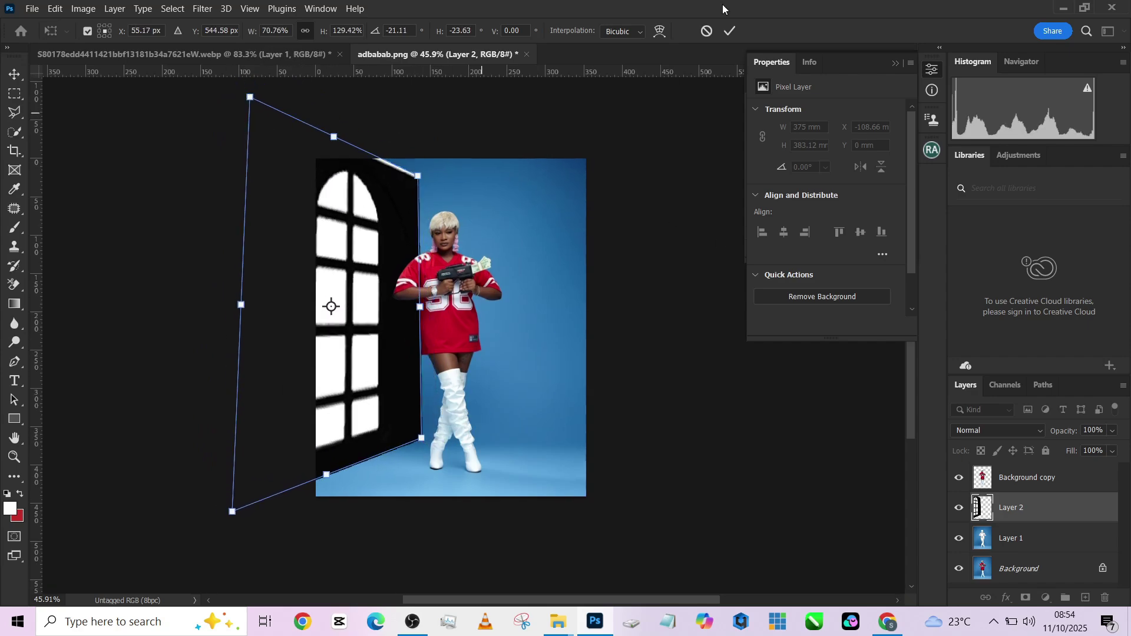
click(733, 32)
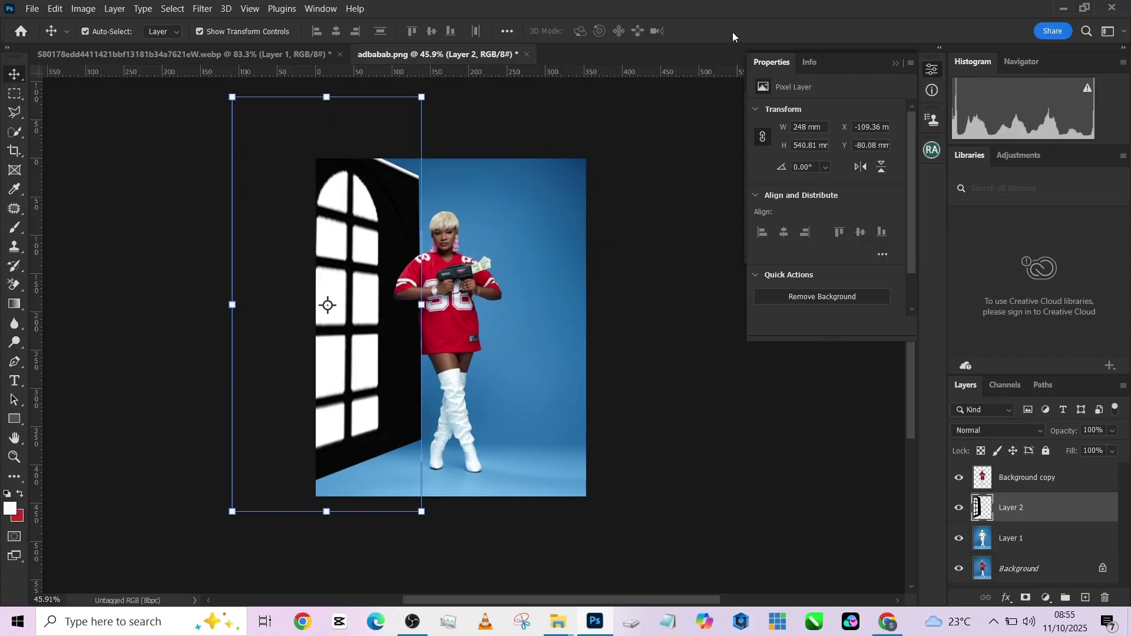
Step: Set Layer 2's blend mode to Linear Dodge (Add) and nudge it slightly right
click(981, 436)
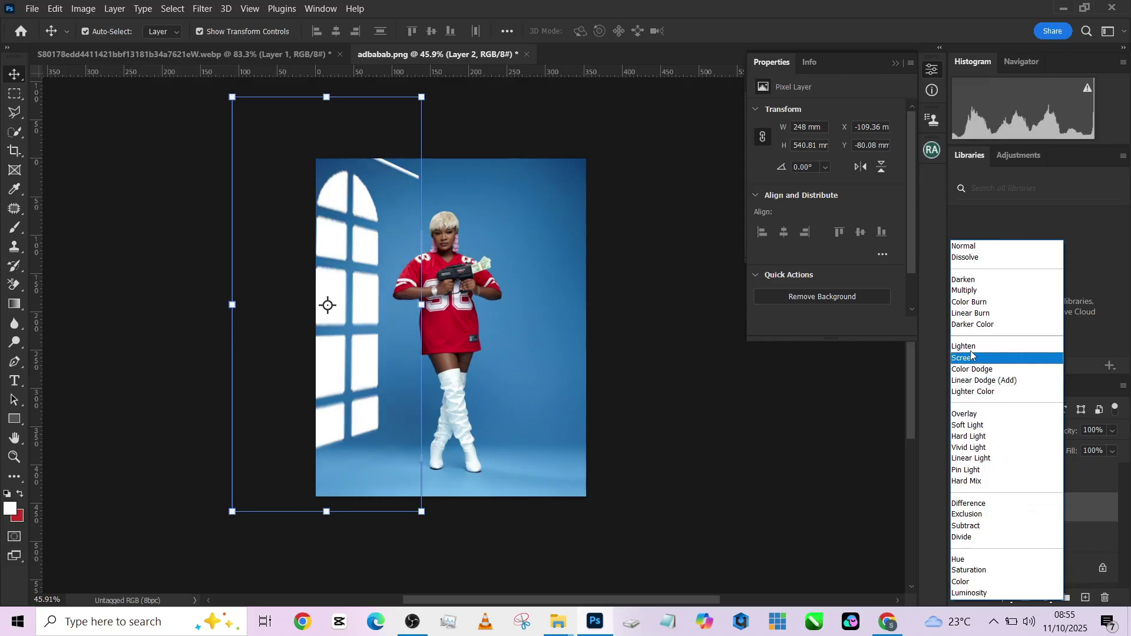
click(968, 382)
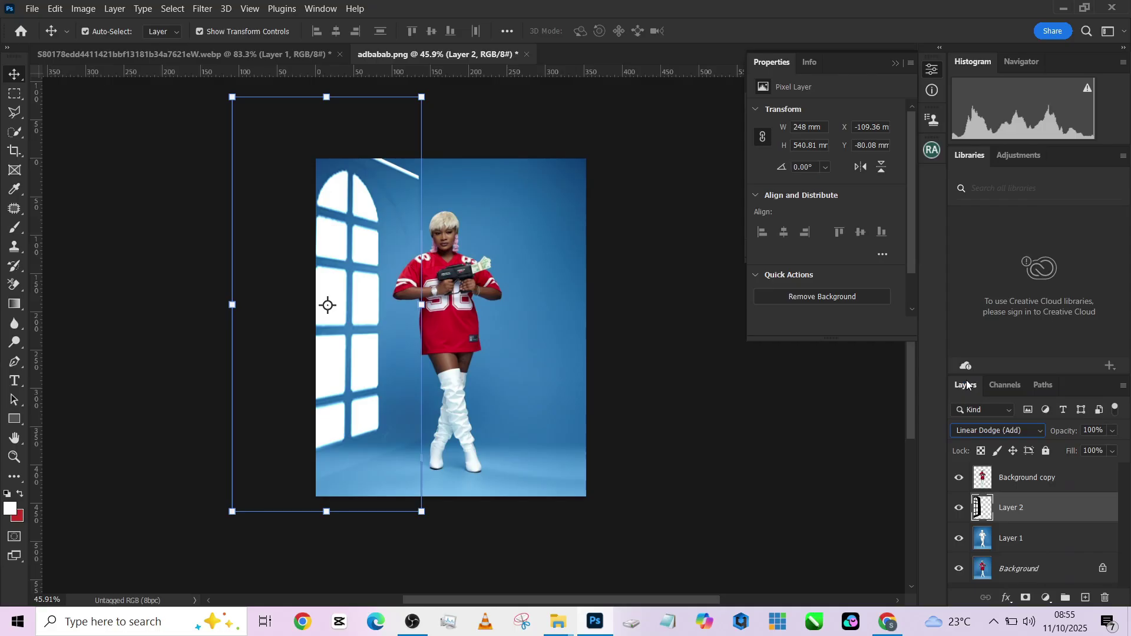
drag(348, 358, 357, 360)
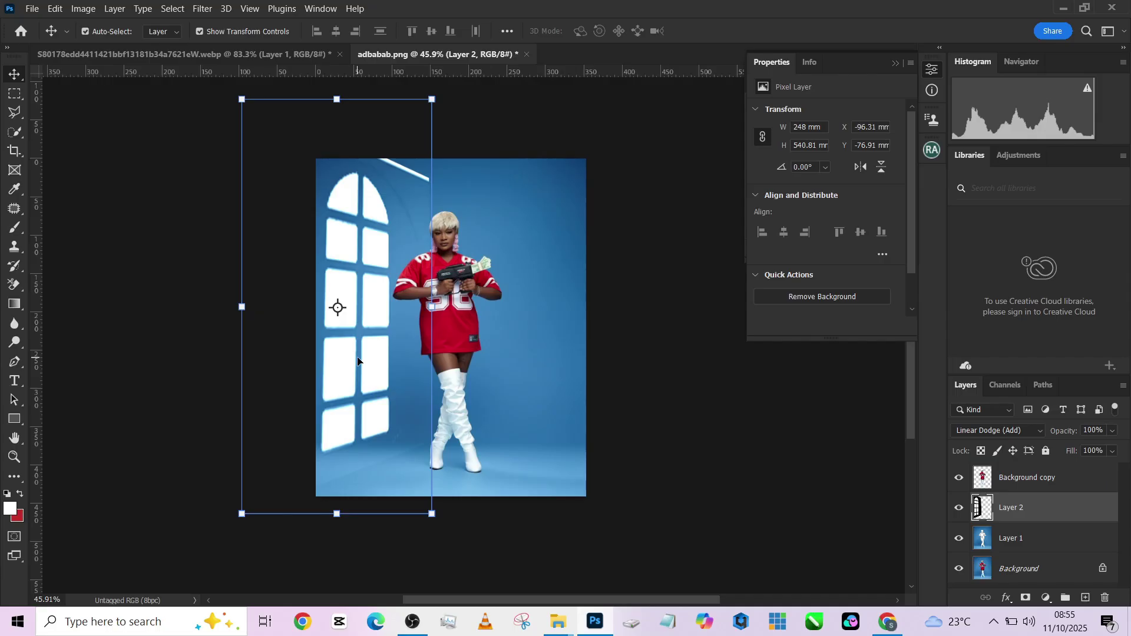
Step: Duplicate the window light, flip the copy horizontally, and place it to the woman's right
key(ctrl+j)
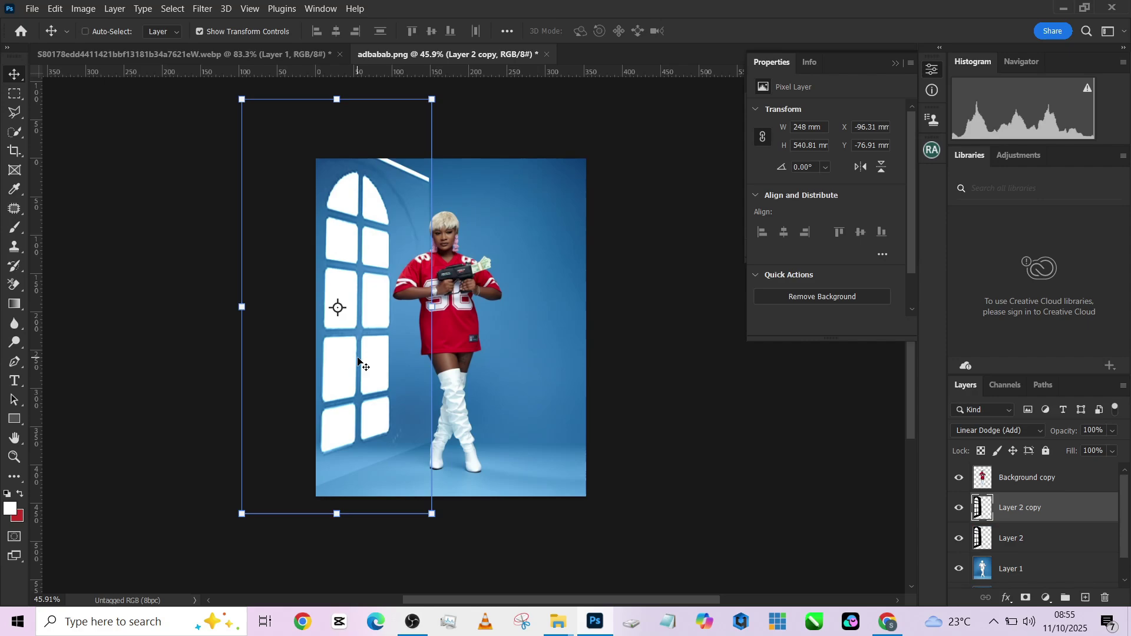
right_click(378, 360)
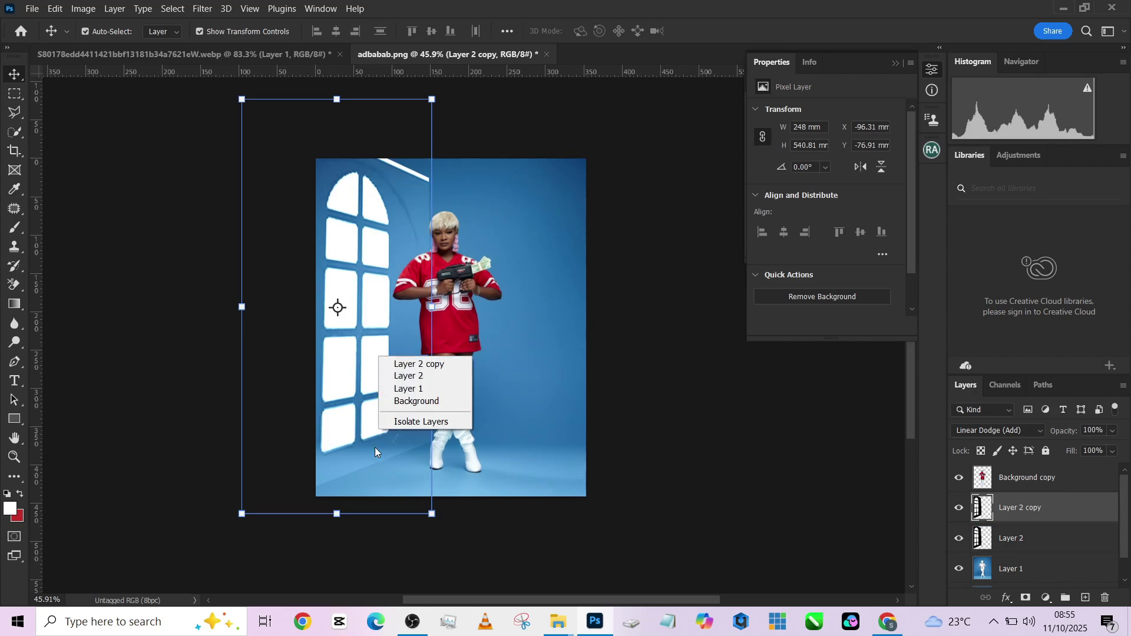
click(367, 501)
key(ctrl+t)
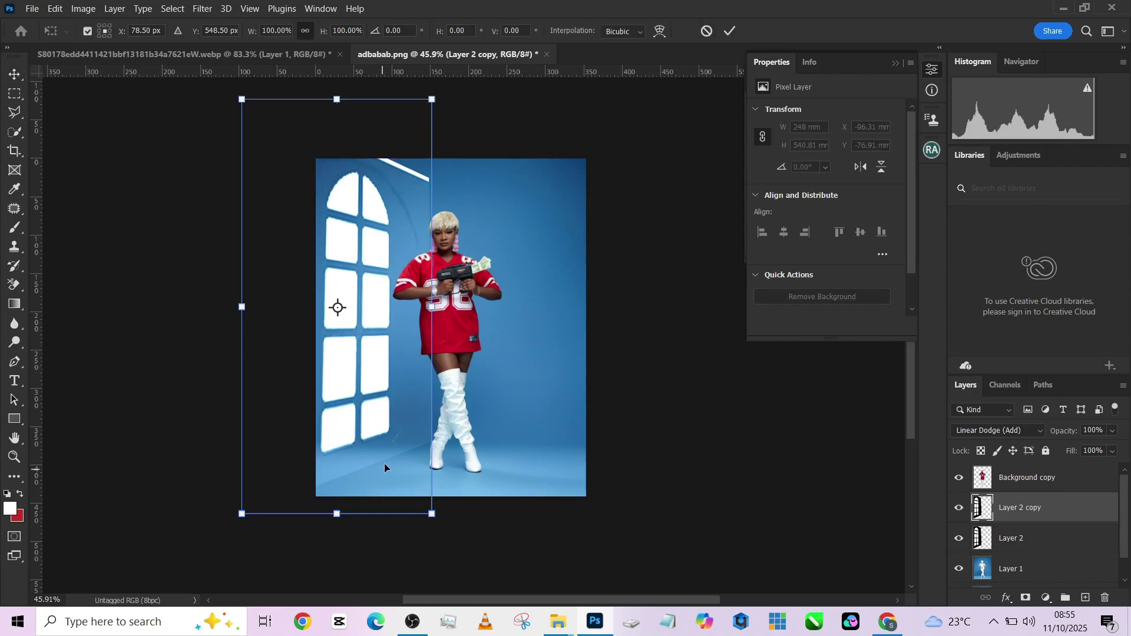
right_click(384, 465)
click(423, 442)
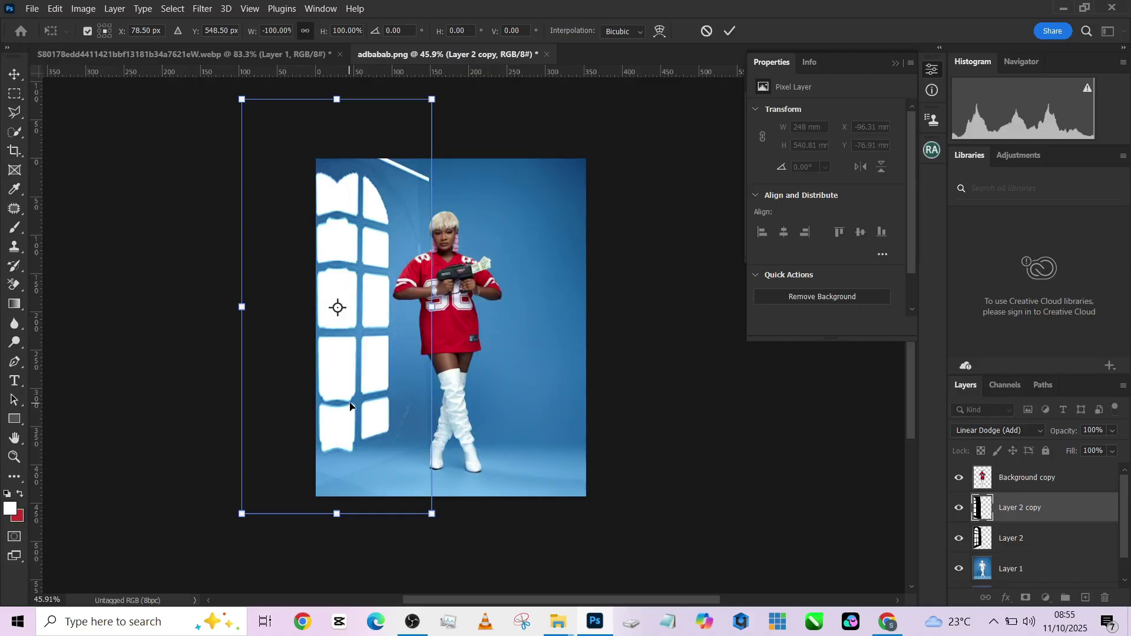
drag(344, 393, 566, 398)
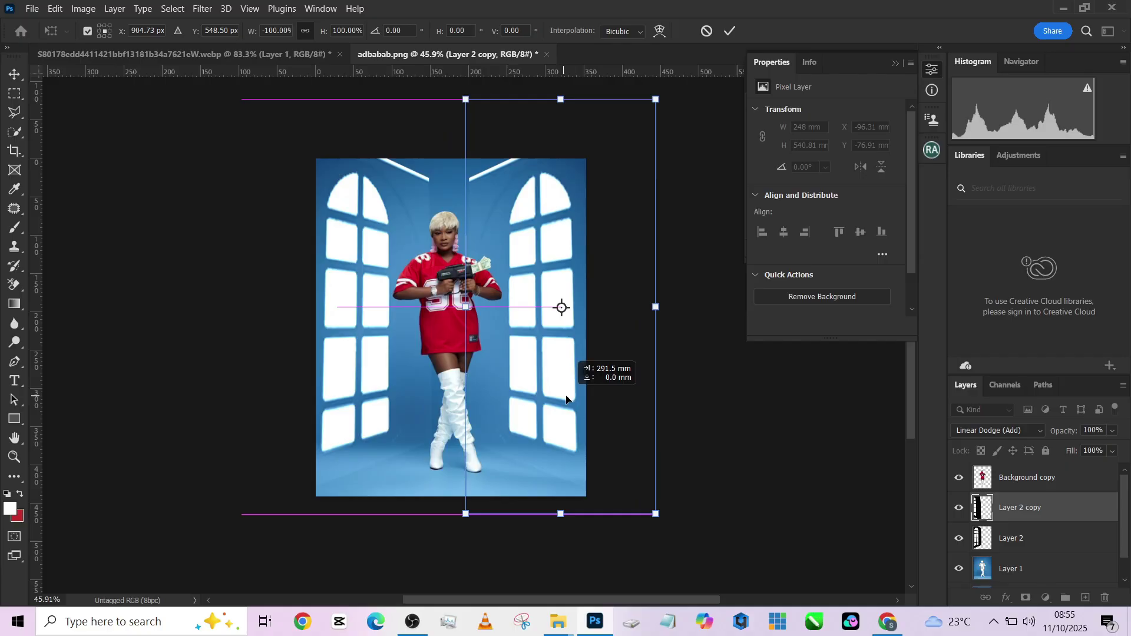
drag(566, 398, 568, 399)
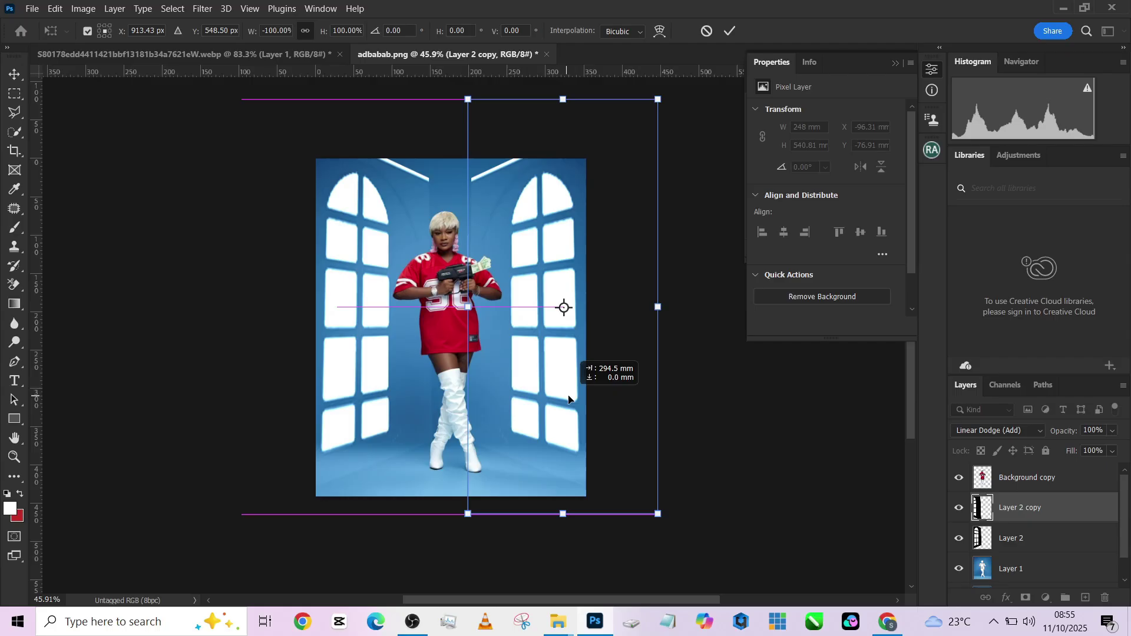
drag(569, 400, 570, 400)
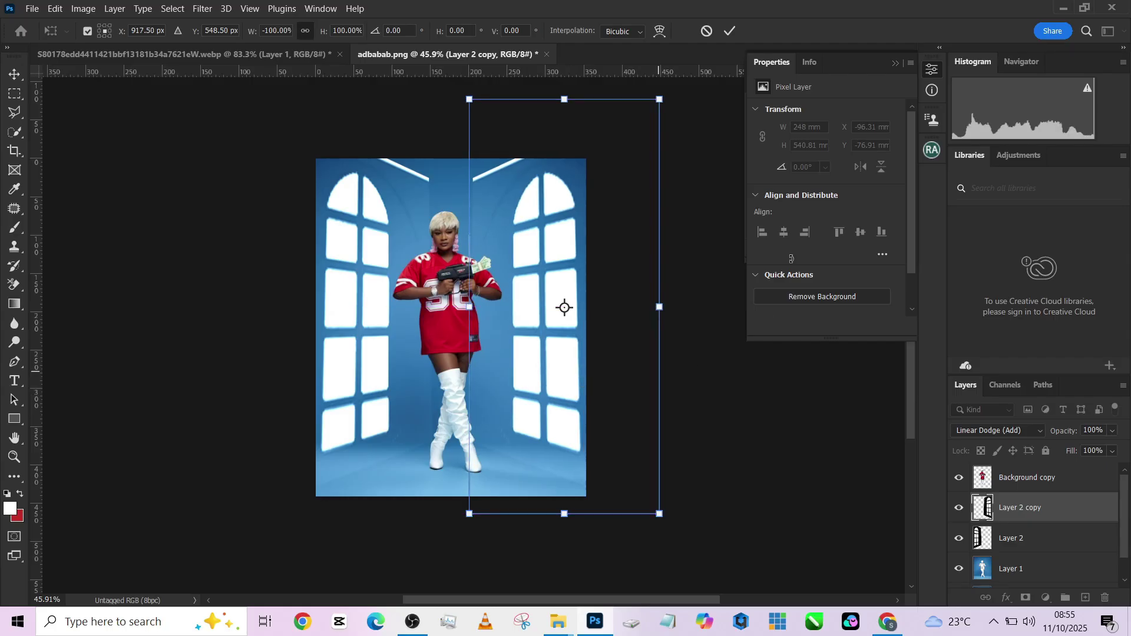
Step: Merge both window light layers into one and set it to Linear Dodge (Add)
click(728, 34)
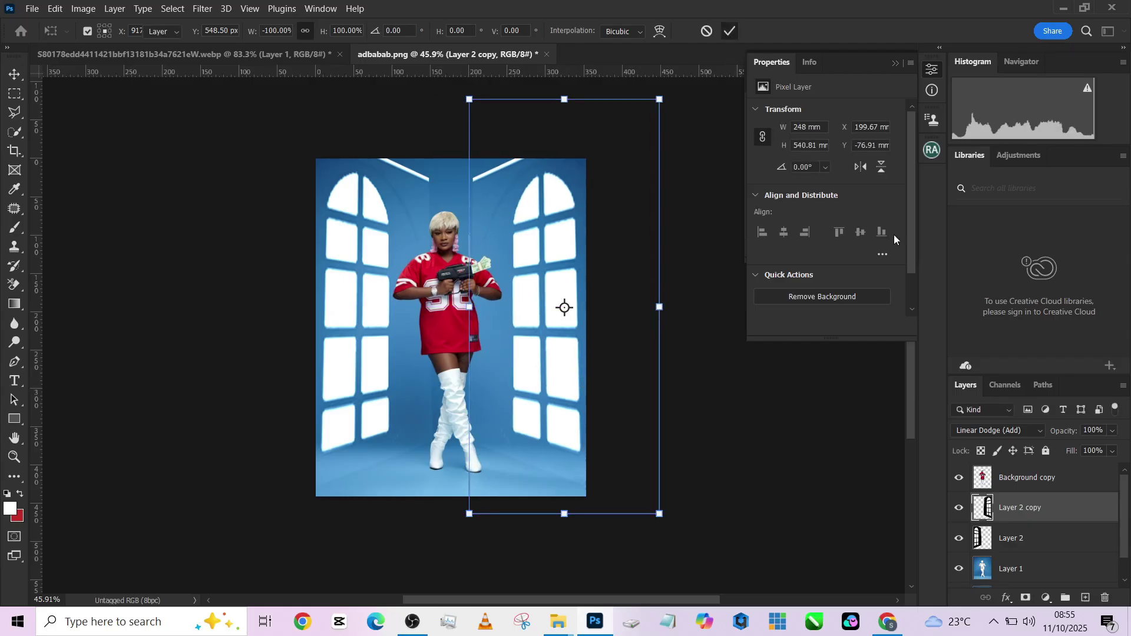
shift+click(1041, 539)
right_click(1041, 538)
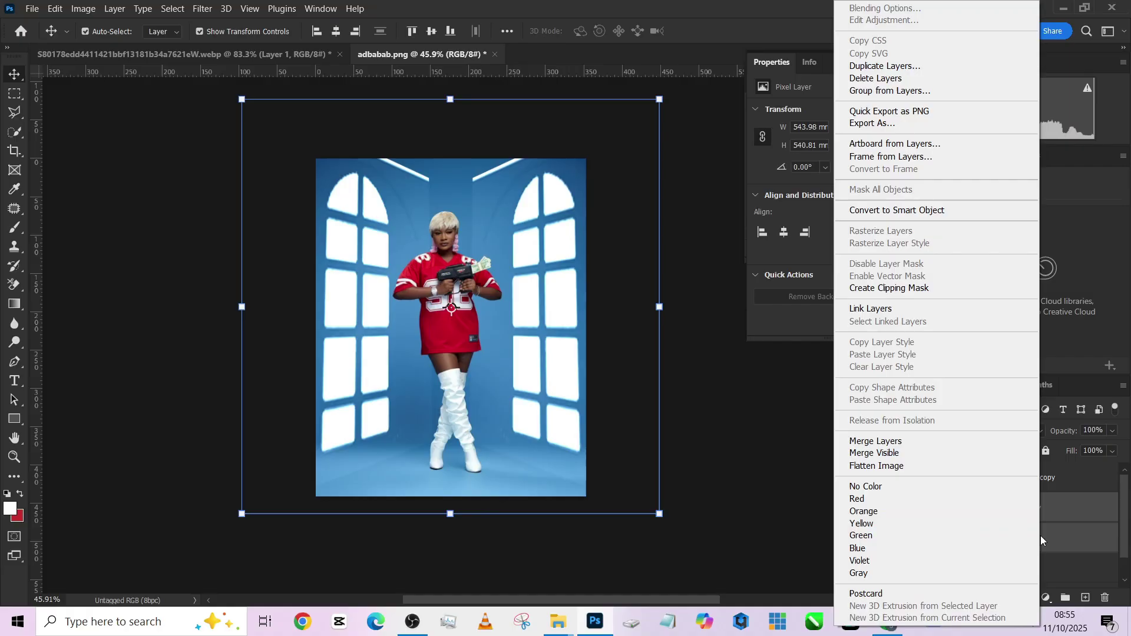
click(929, 442)
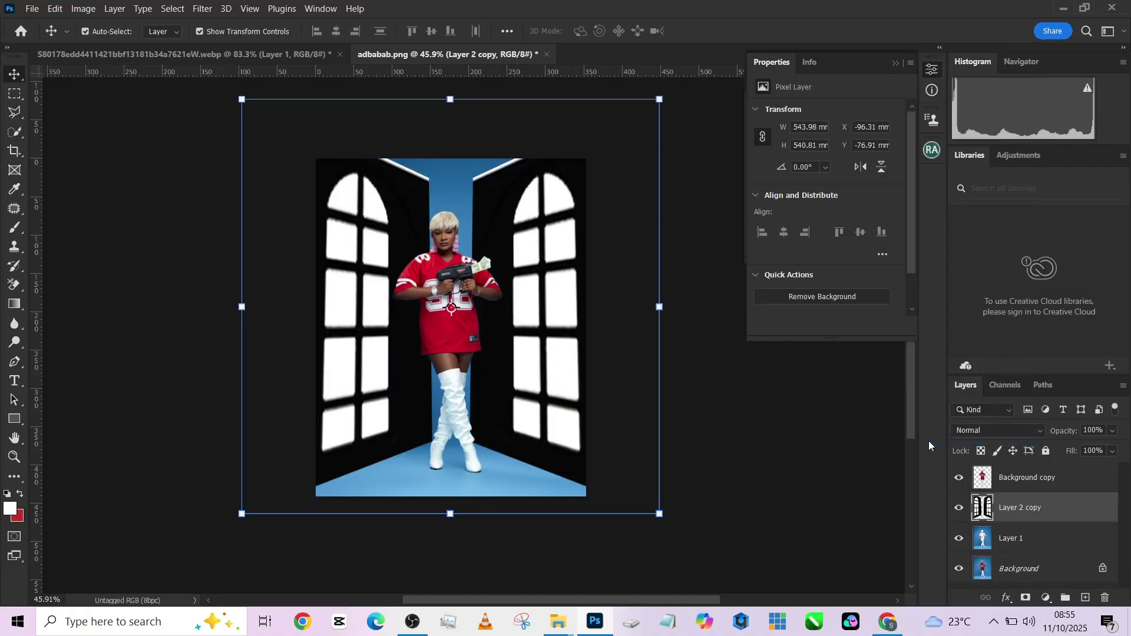
click(1004, 430)
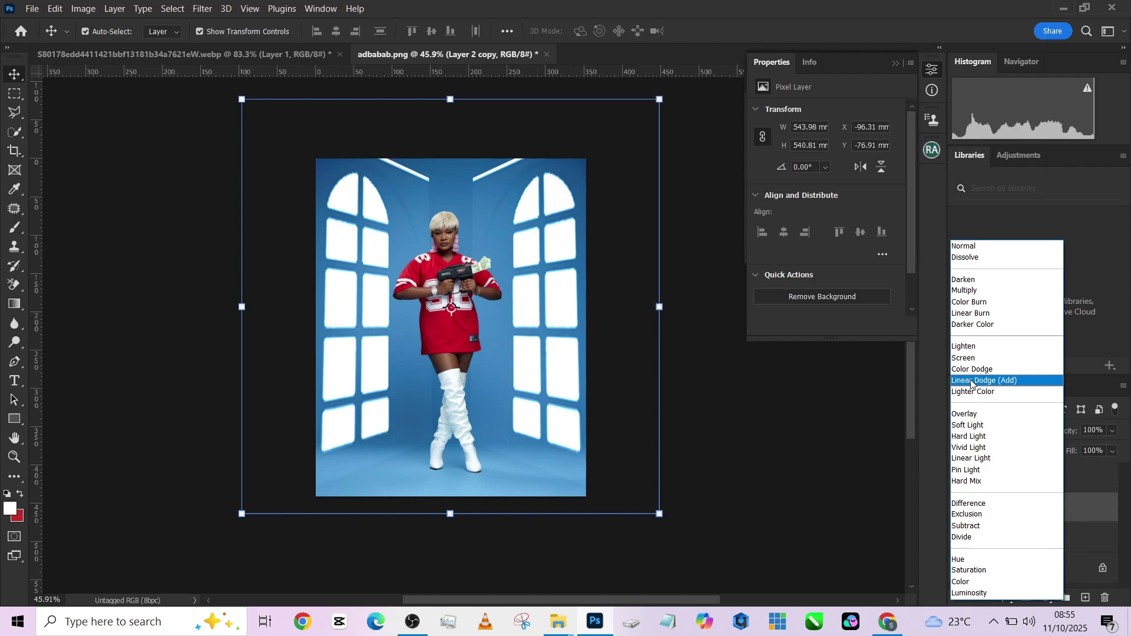
click(972, 382)
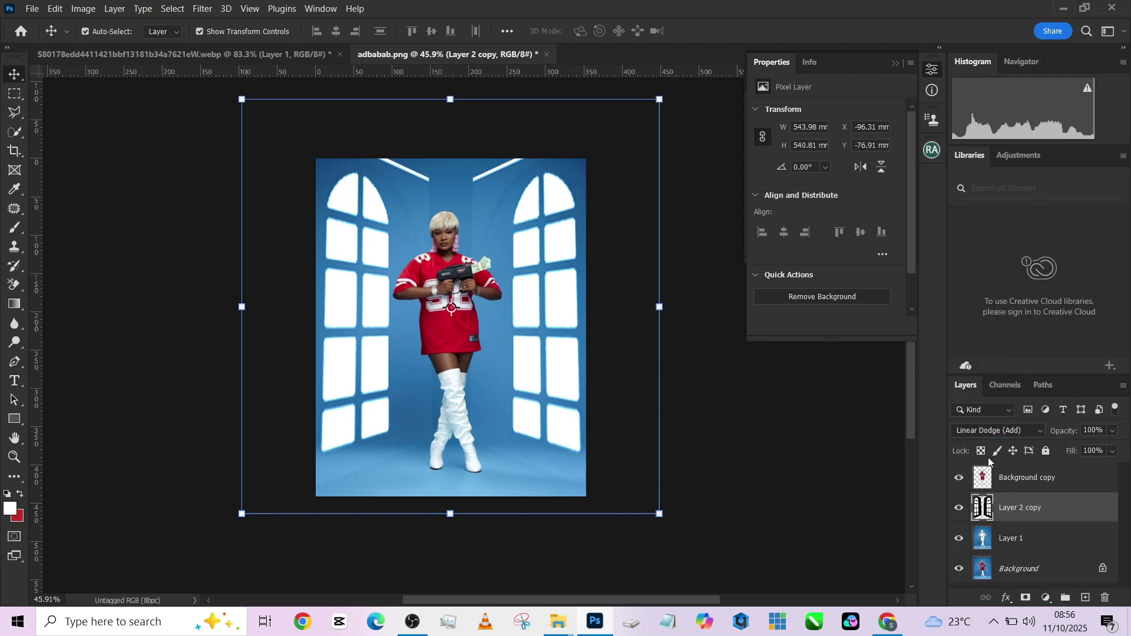
Step: Add a layer mask and paint black over the diagonal light beams at the top
click(1025, 598)
key(b)
key(d)
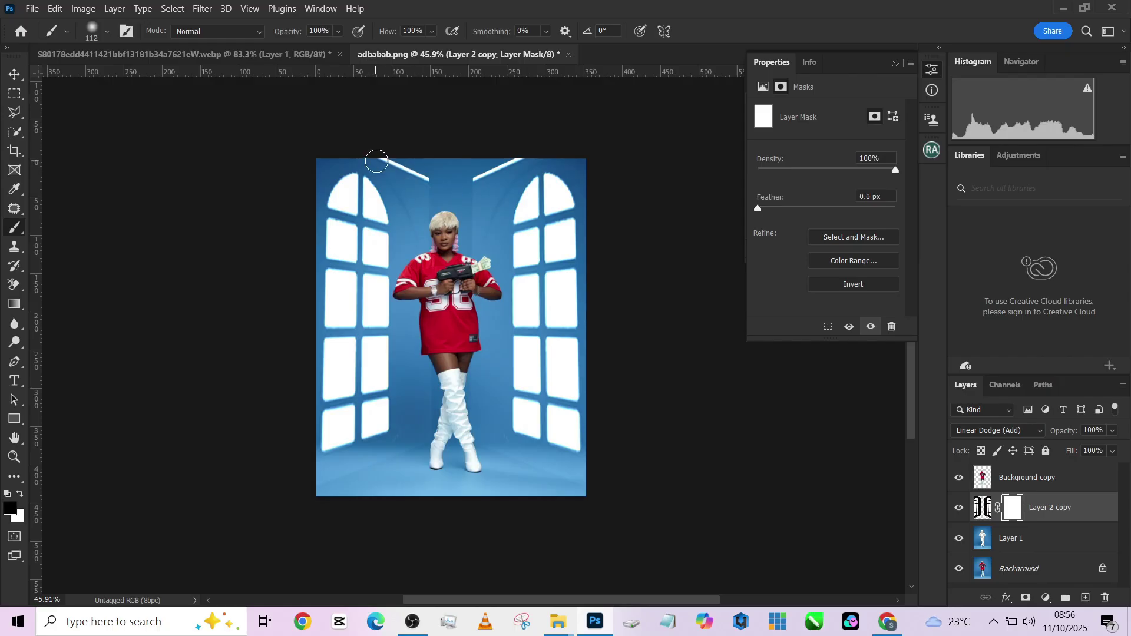
drag(376, 160, 474, 180)
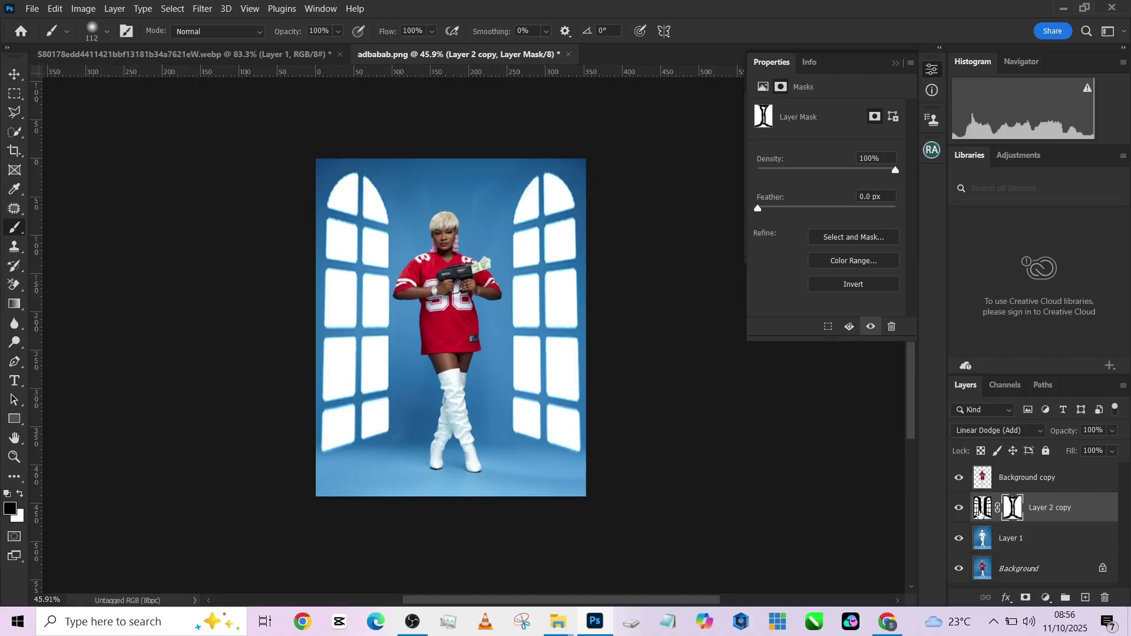
click(980, 509)
Step: Apply a Gaussian Blur with a 7.4-pixel radius to the window light layer
click(200, 12)
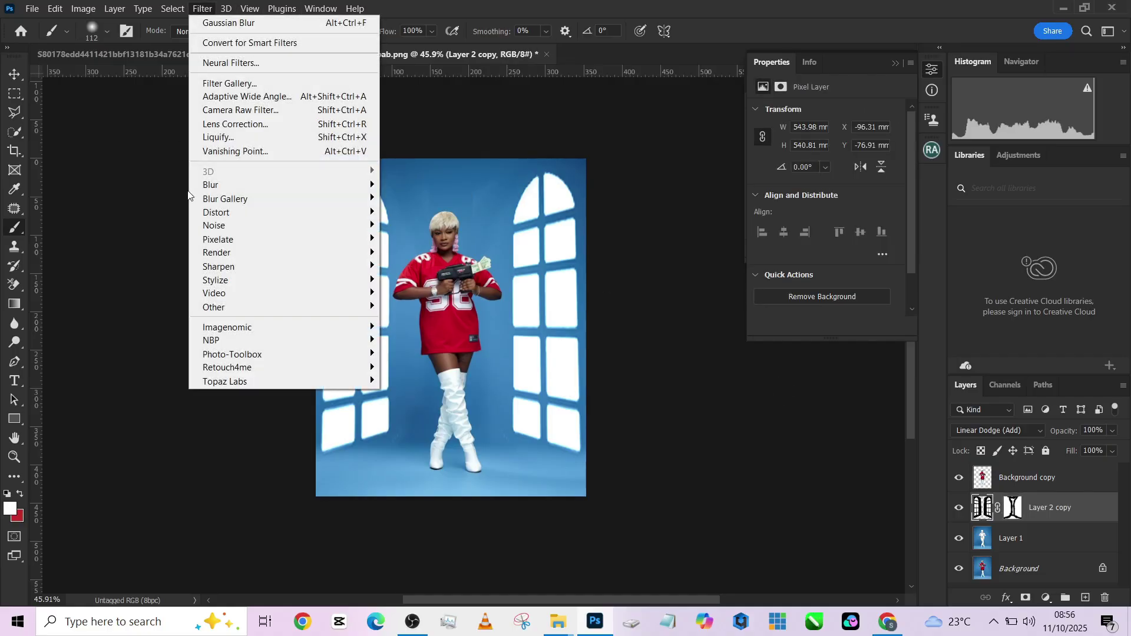
mouse_move(330, 182)
click(415, 239)
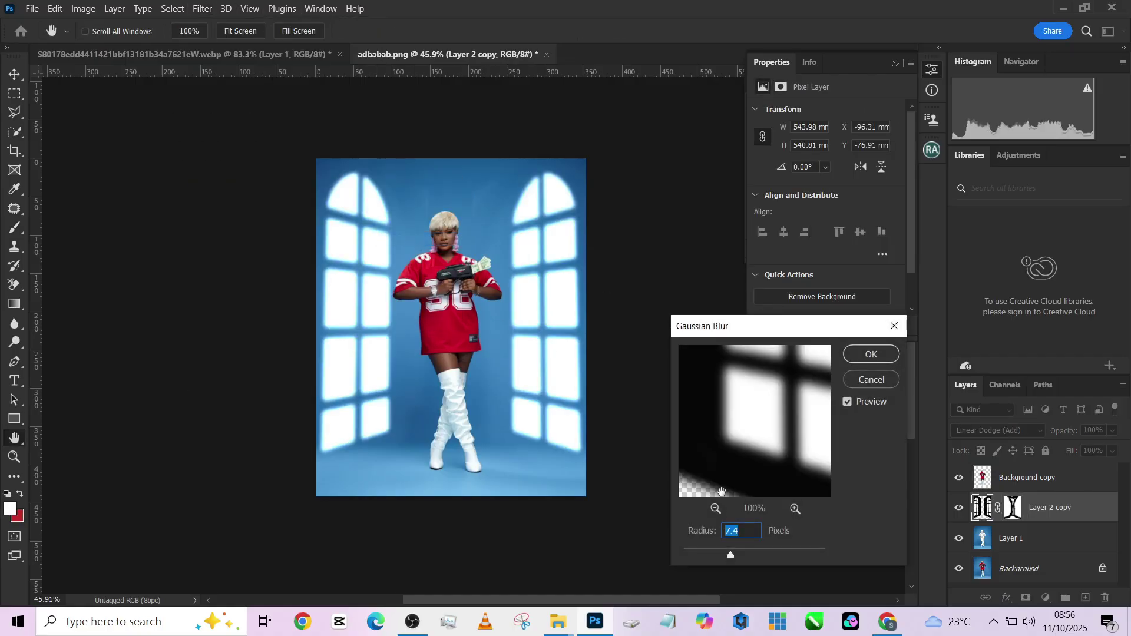
click(882, 355)
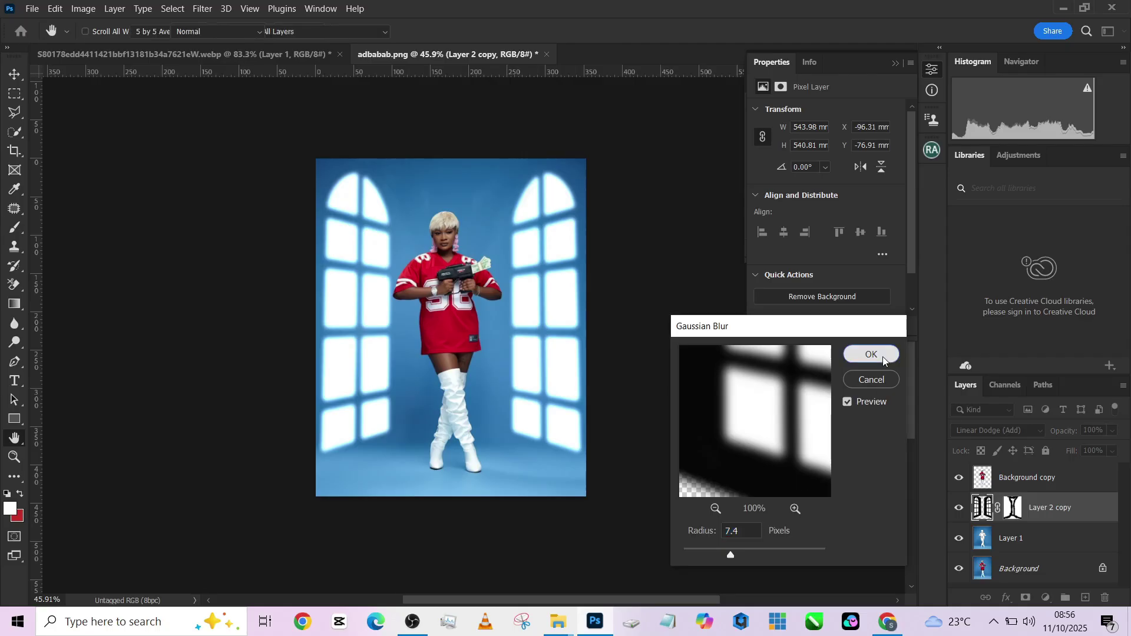
key(Return)
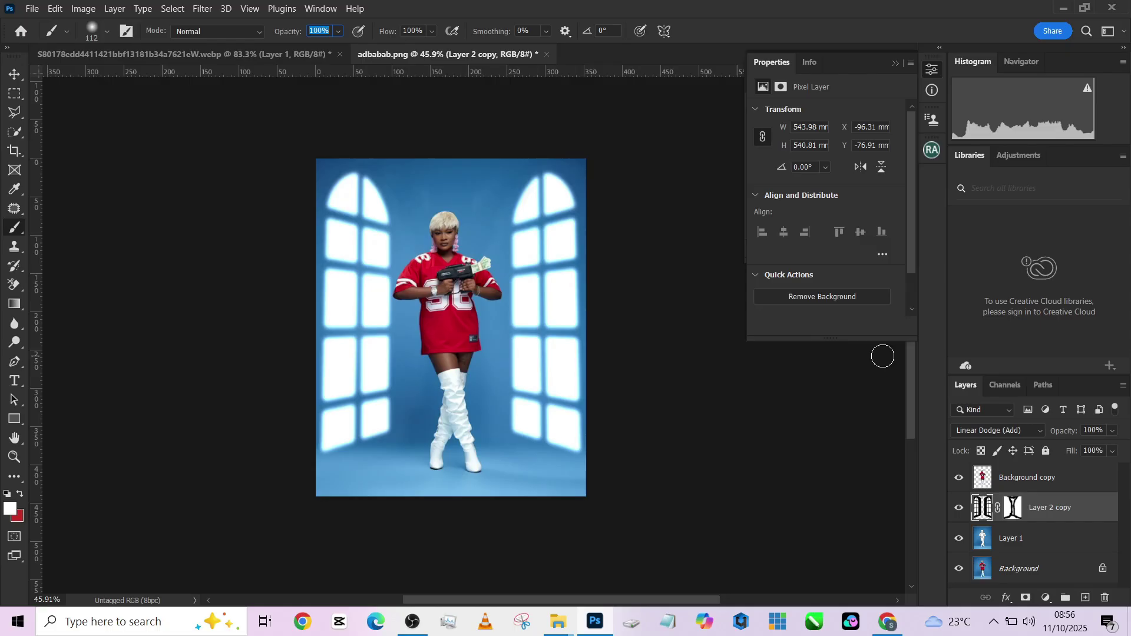
key(Return)
Step: Drag the dotted window shape from the window-shapes document into the portrait near the boots
click(1050, 545)
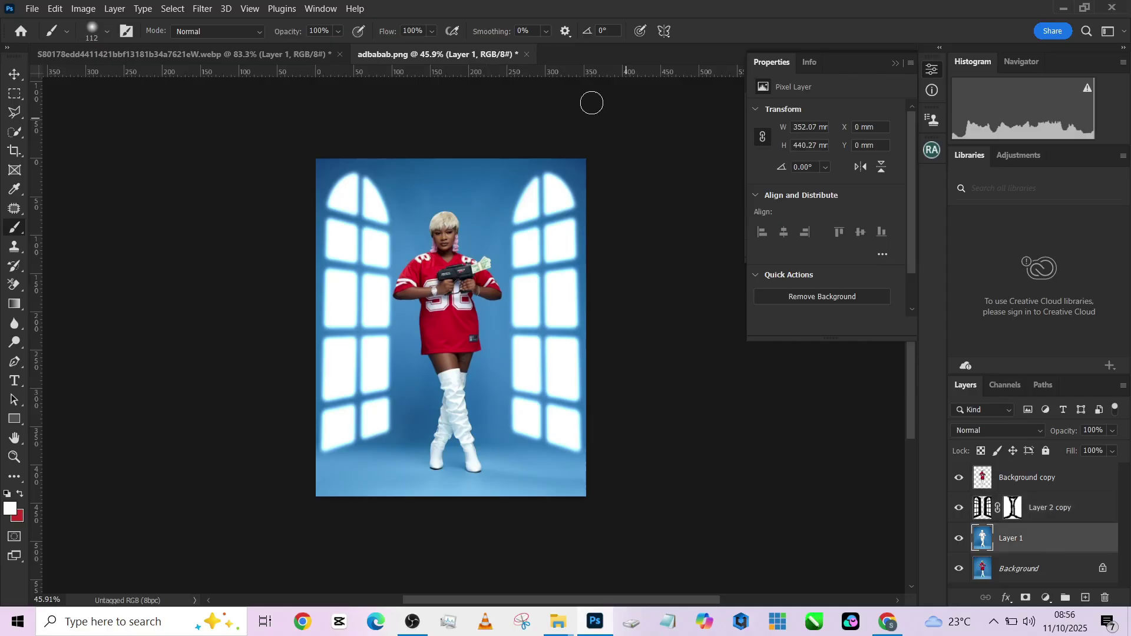
click(275, 53)
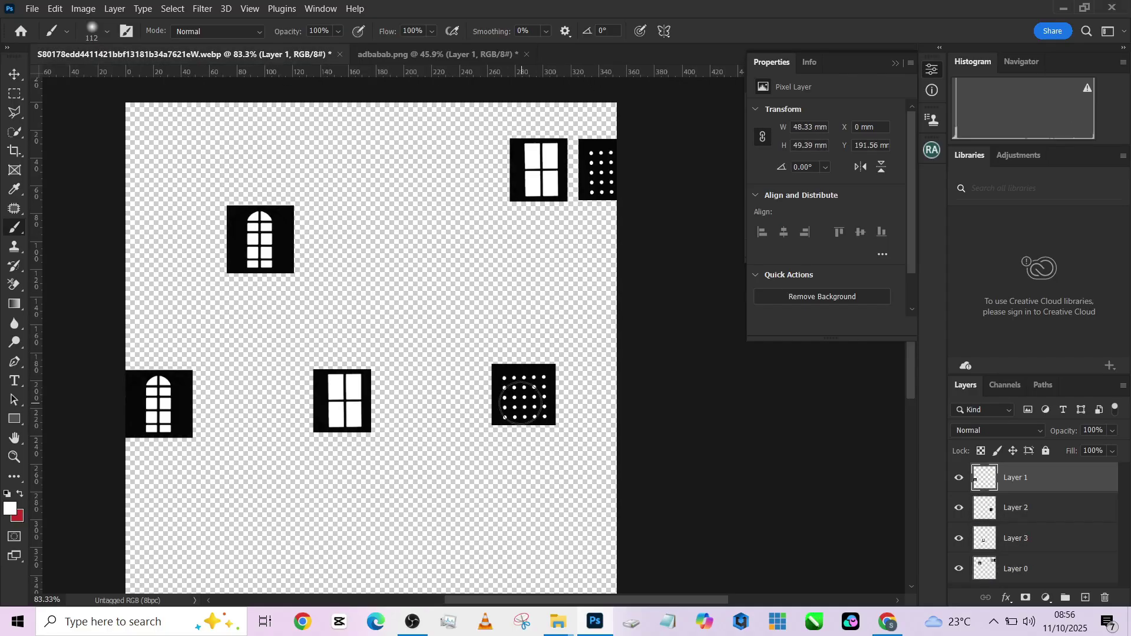
click(20, 78)
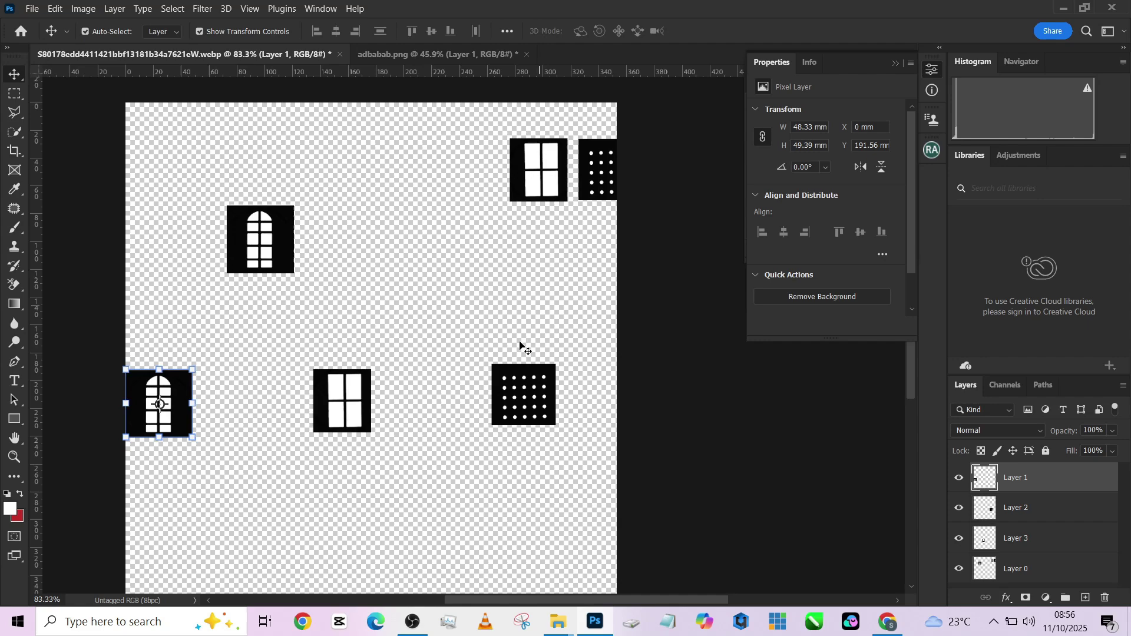
drag(542, 407, 444, 404)
drag(454, 455, 528, 551)
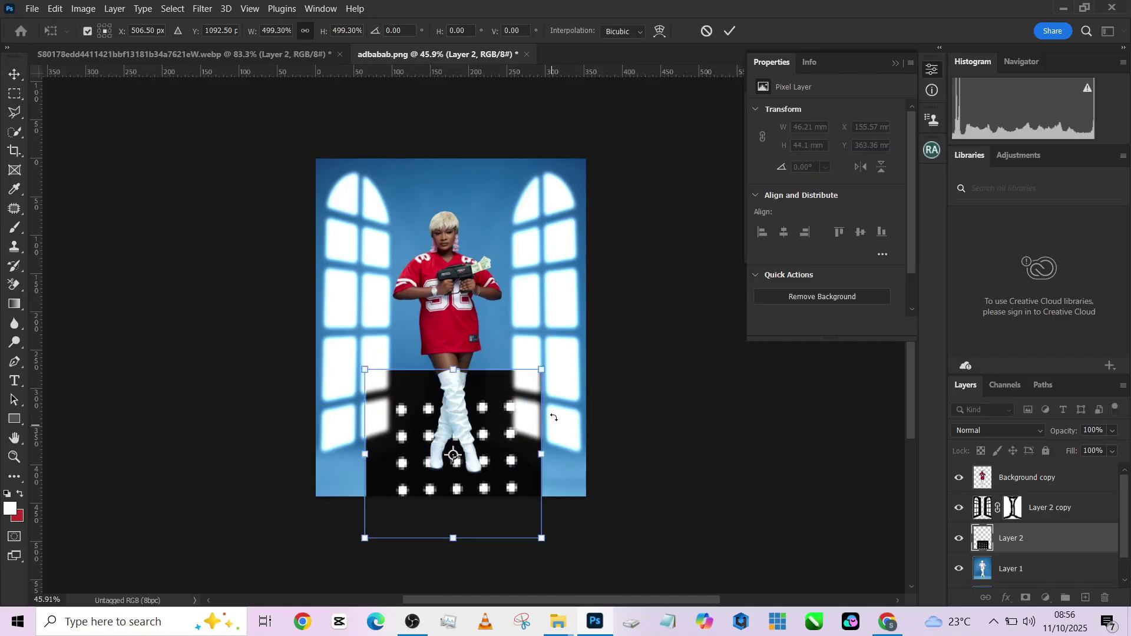
Step: Distort the dotted shape into a wide floor perspective, pulling its corners outward
drag(541, 369, 513, 452)
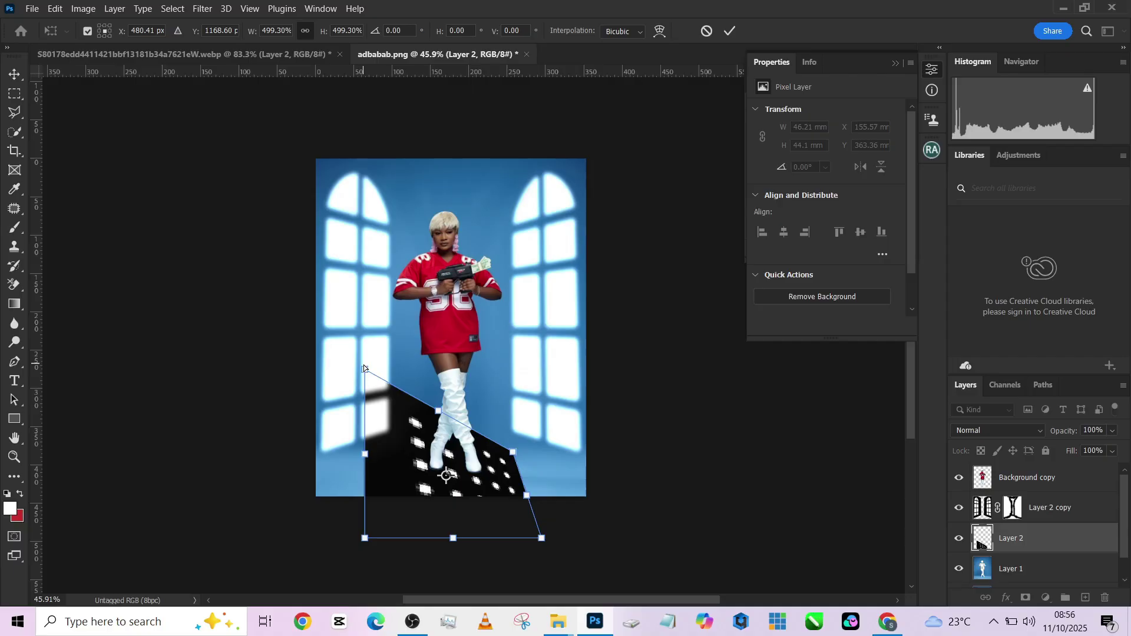
drag(364, 368, 376, 463)
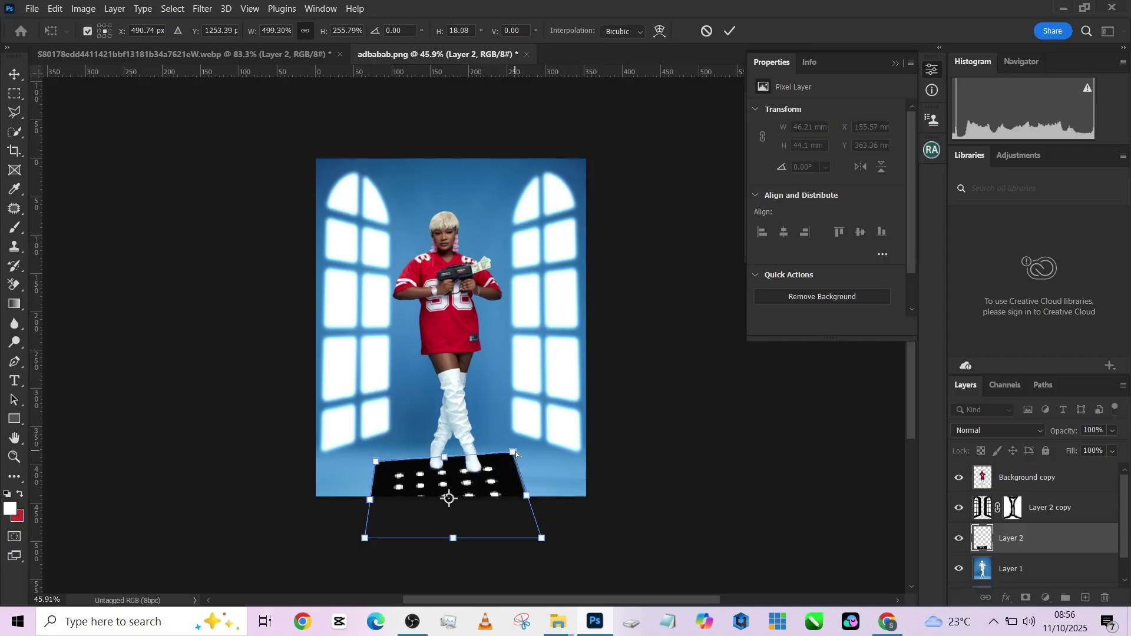
drag(513, 451, 443, 464)
drag(541, 540, 607, 534)
drag(366, 539, 271, 543)
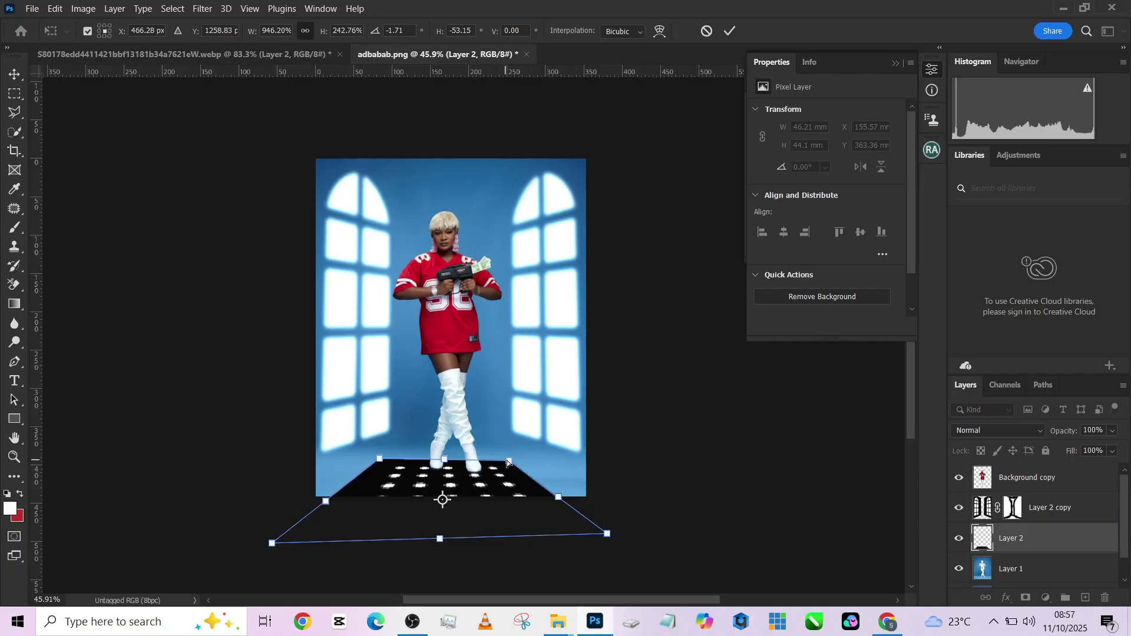
drag(507, 463, 448, 421)
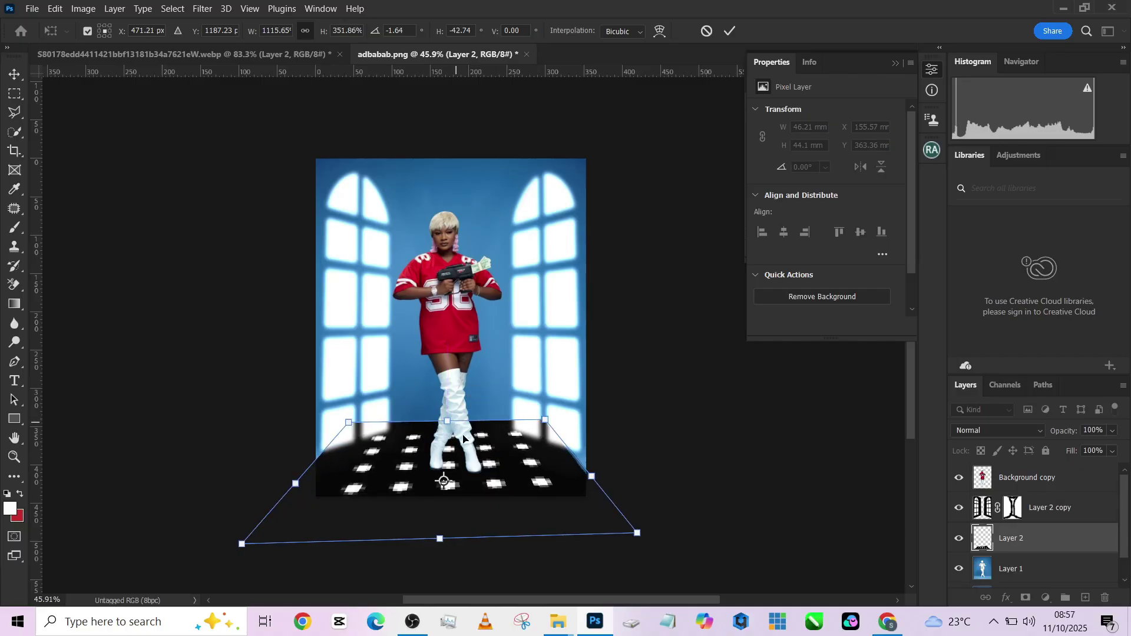
drag(637, 533, 894, 582)
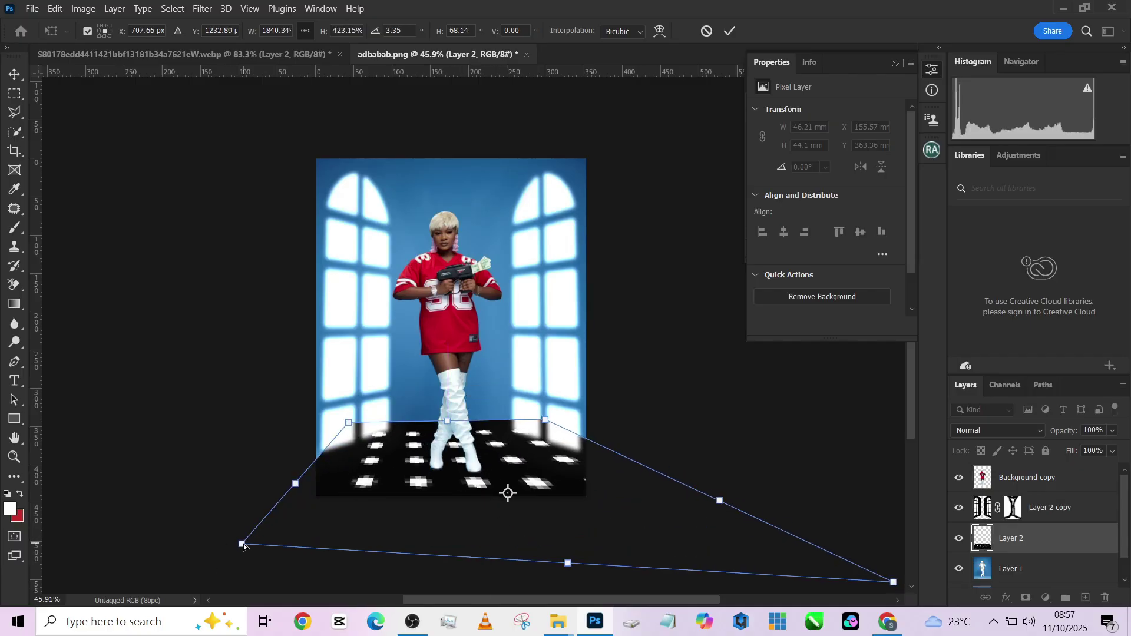
Step: Fine-tune the floor warp's corners and edges so the spots lie beneath the woman
drag(244, 547, 88, 556)
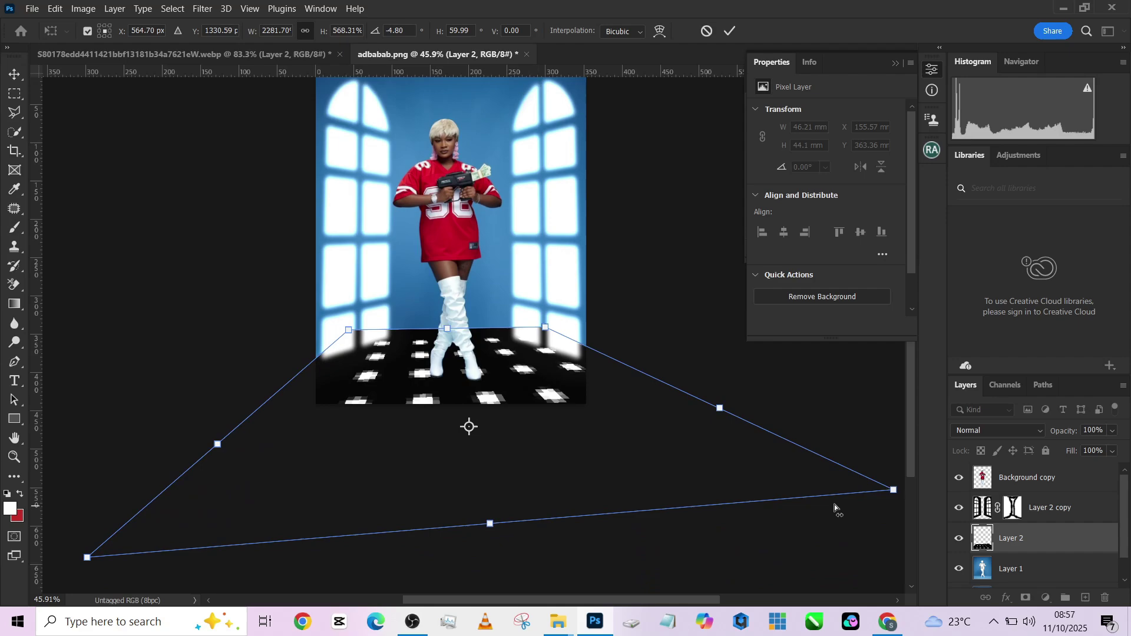
drag(491, 524, 386, 502)
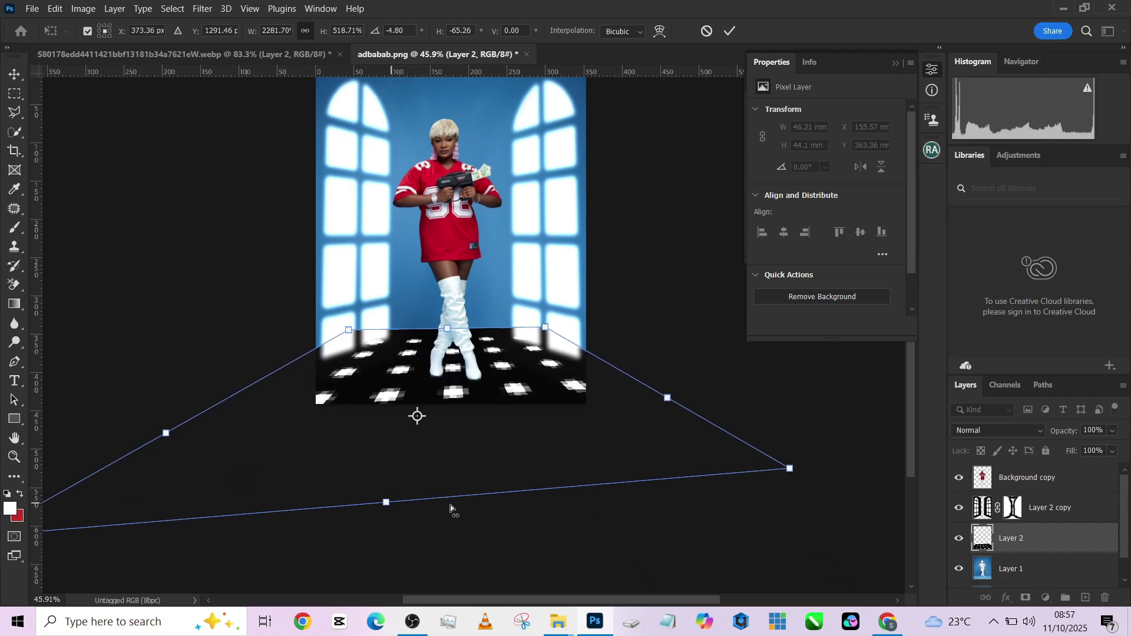
drag(790, 471, 849, 499)
key(ctrl+minus)
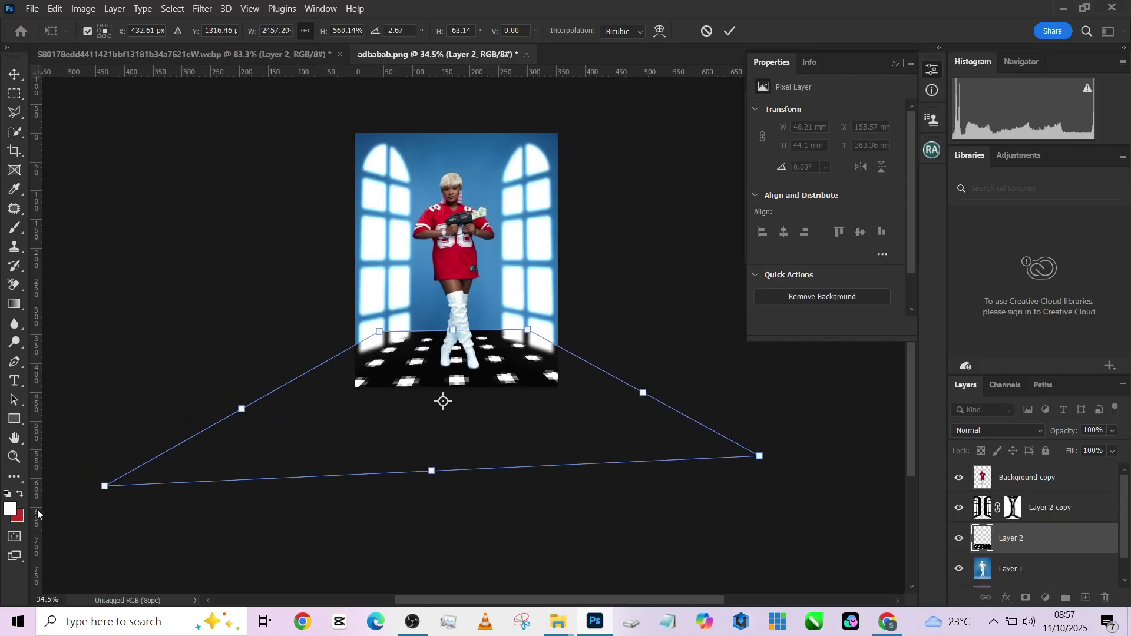
drag(101, 485, 107, 461)
drag(452, 330, 455, 337)
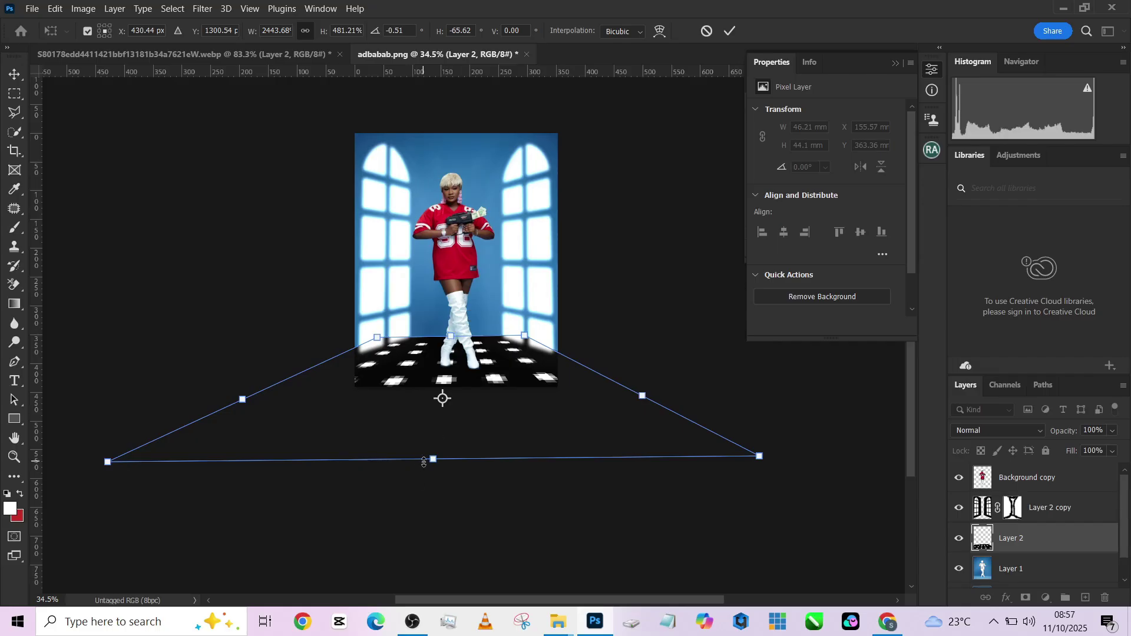
drag(433, 459, 483, 462)
Step: Commit the floor-spot warp and set Layer 2's blend mode to Linear Dodge (Add)
click(729, 31)
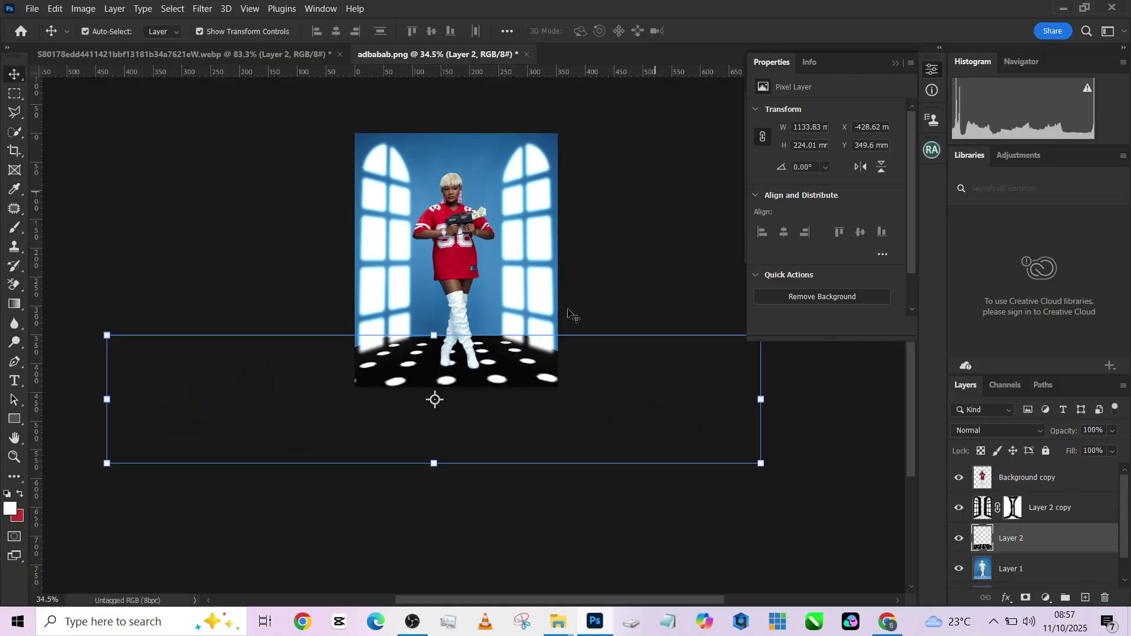
scroll(480, 394, up, 3)
drag(522, 316, 501, 438)
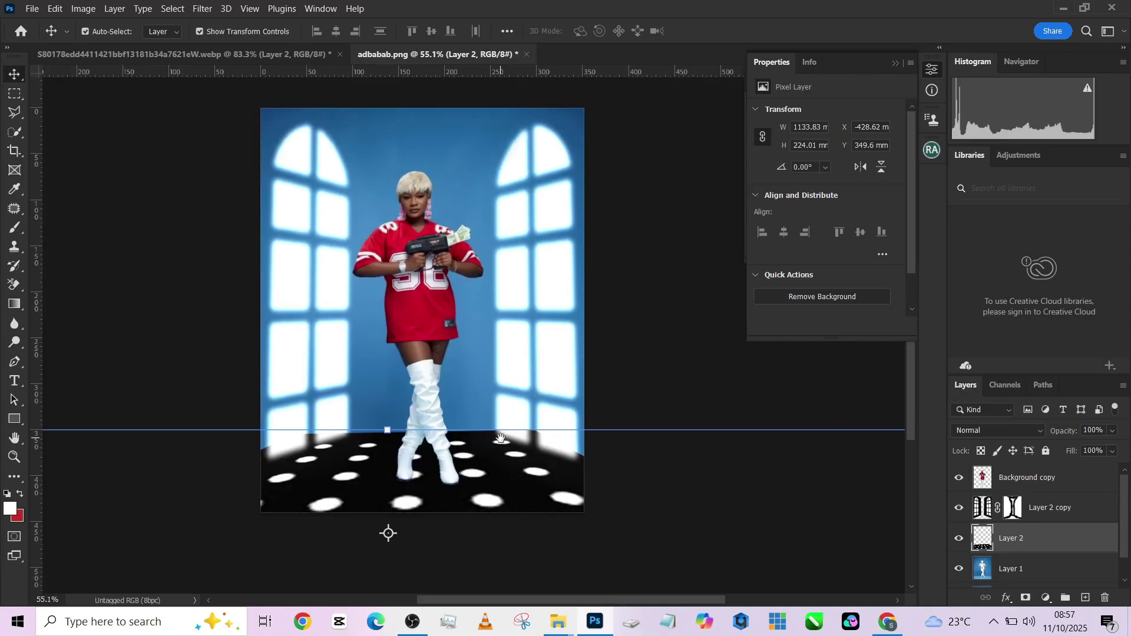
click(971, 430)
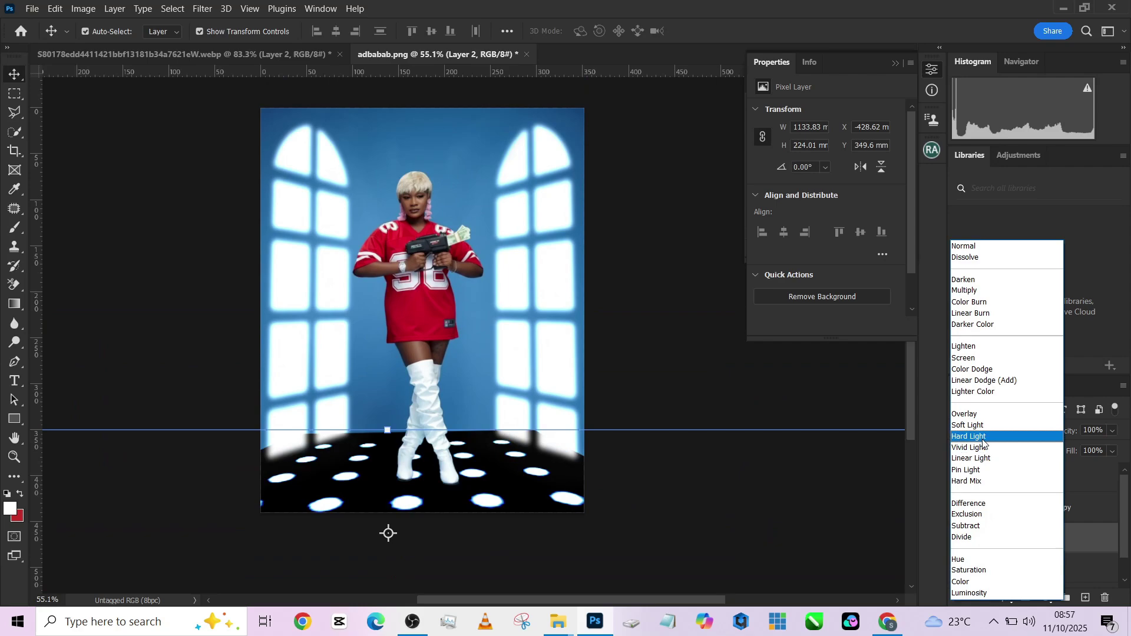
click(984, 381)
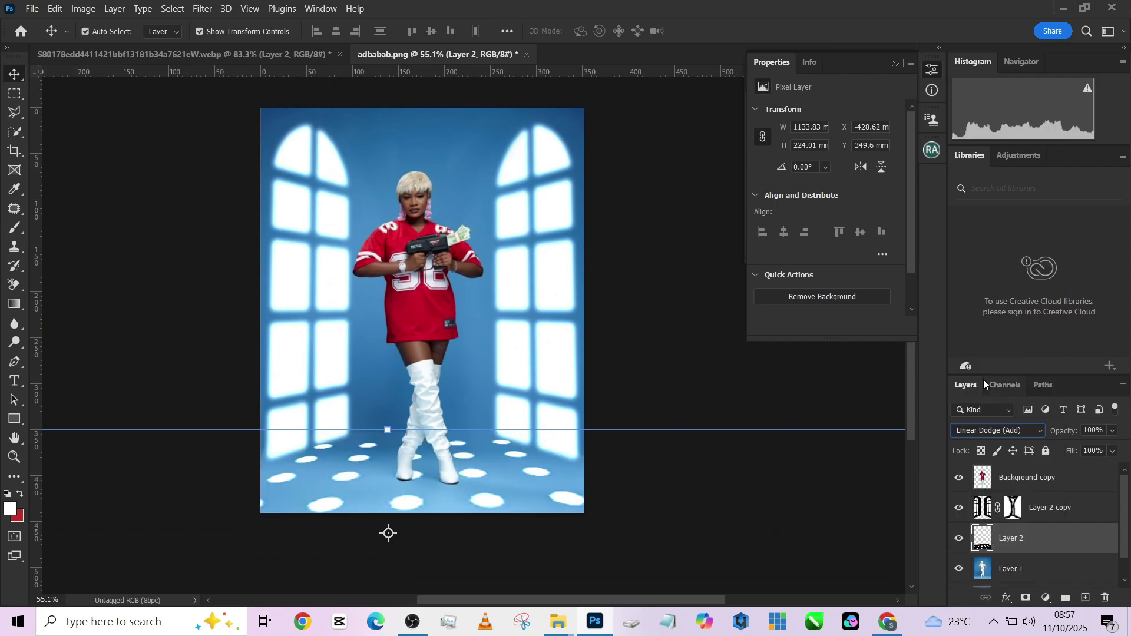
Step: Show the floor spots again and soften them with a Gaussian Blur of radius 4.8 px
click(15, 101)
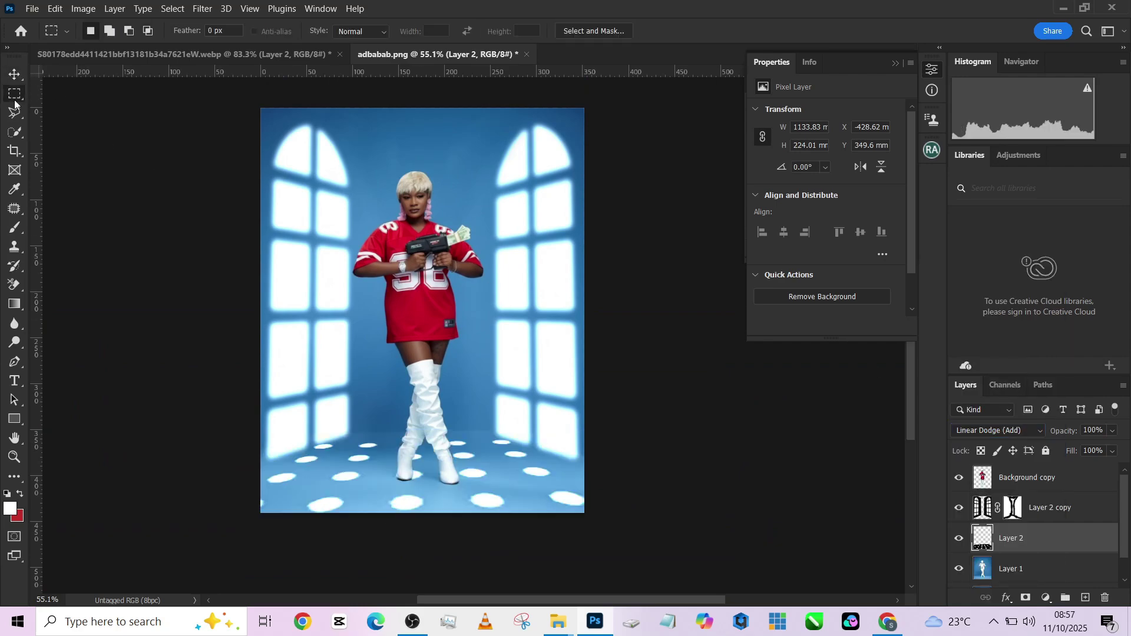
click(959, 539)
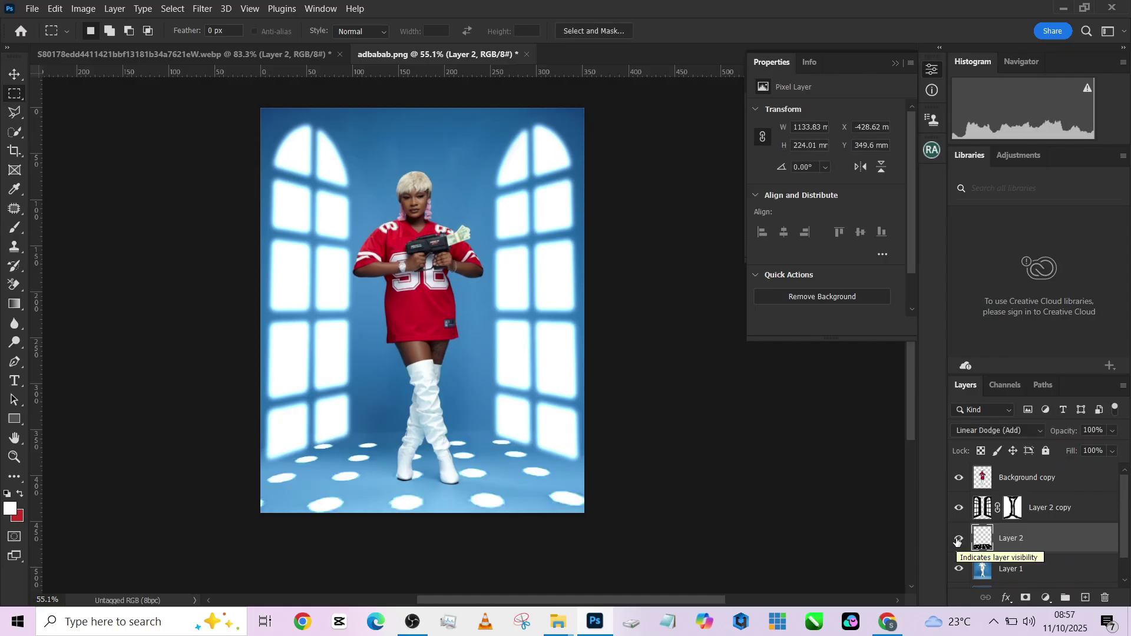
click(202, 8)
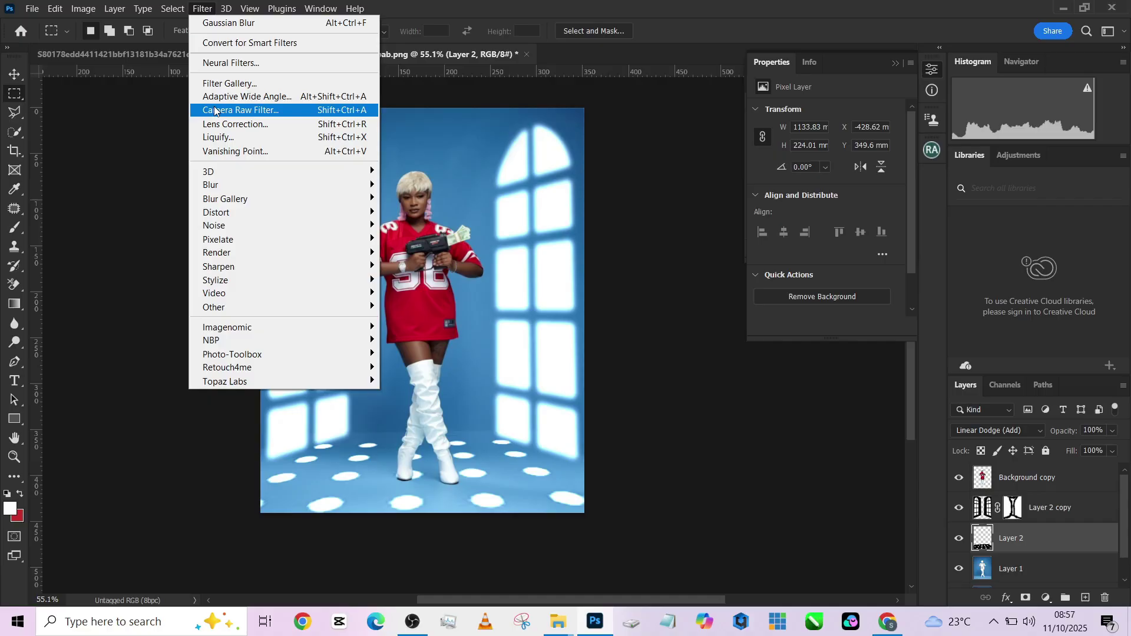
click(228, 24)
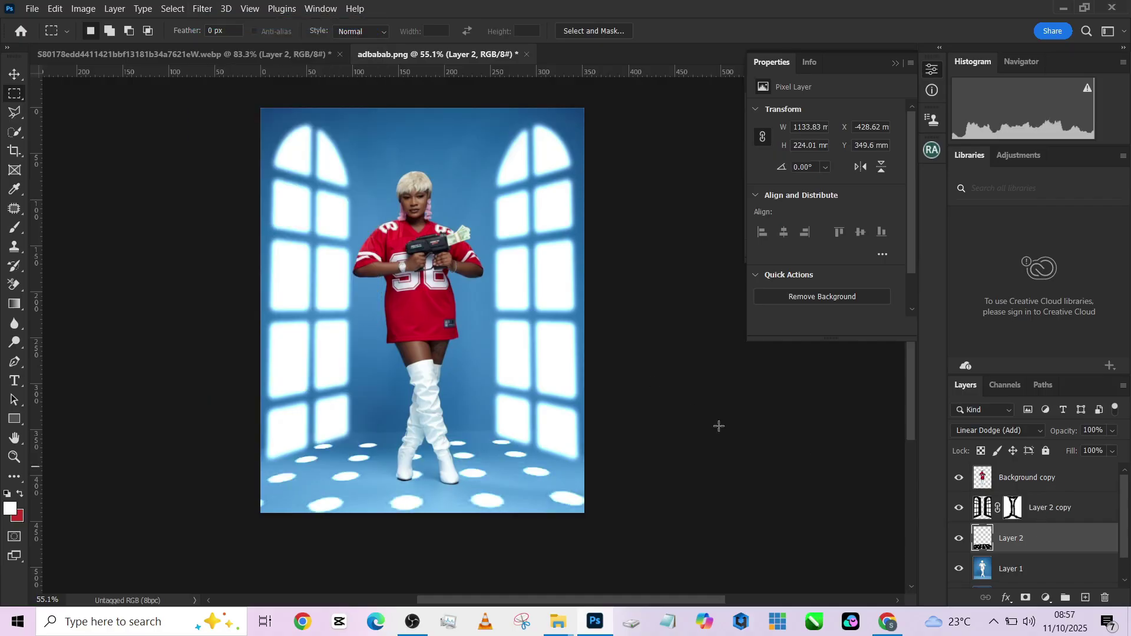
click(203, 8)
mouse_move(213, 187)
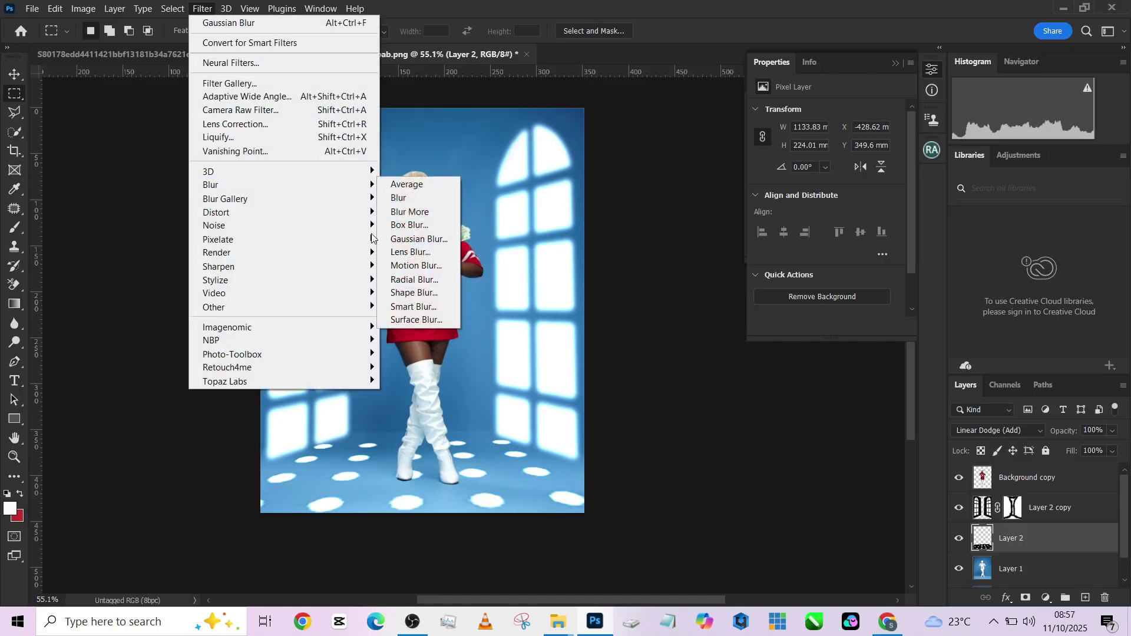
click(421, 238)
drag(730, 554, 709, 553)
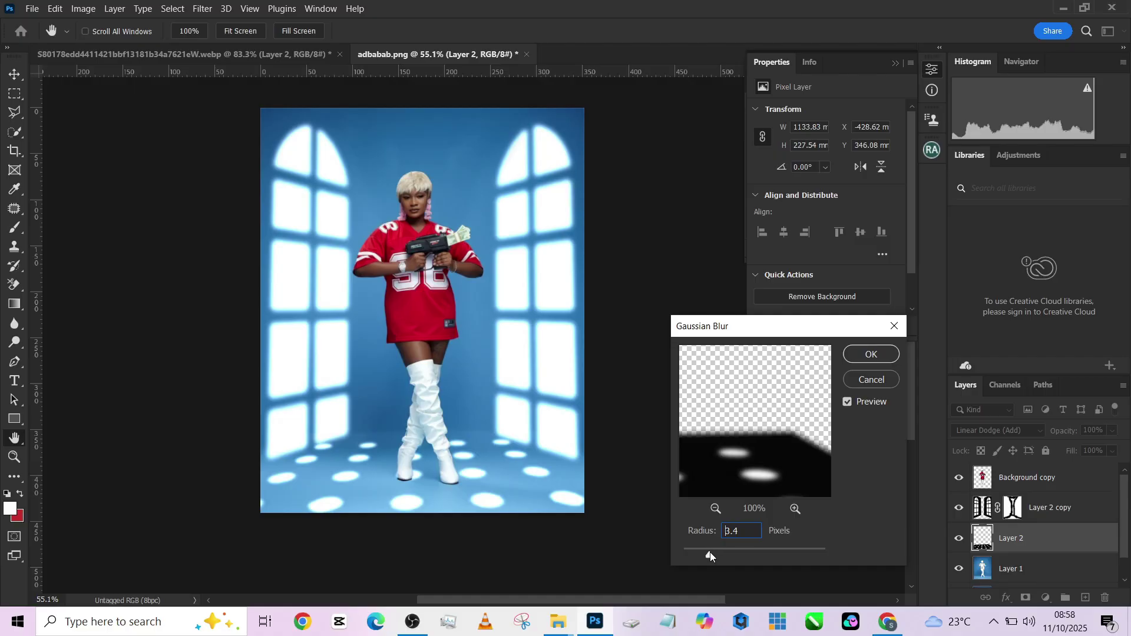
click(871, 354)
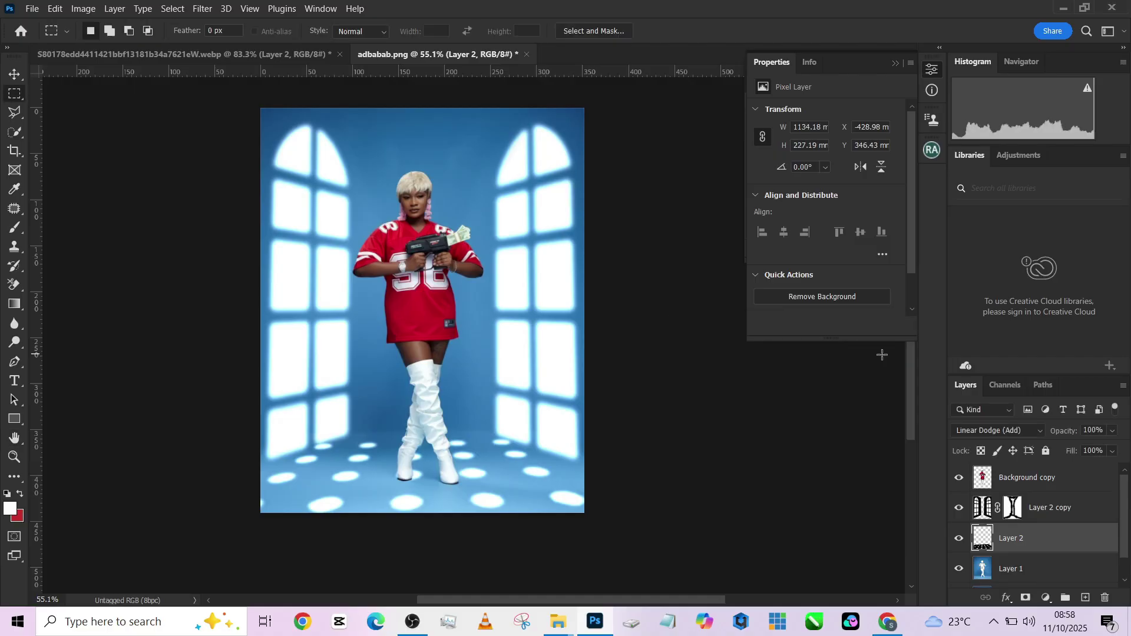
Step: Return to the adbabab.png document after glancing at the window-shapes document
click(266, 56)
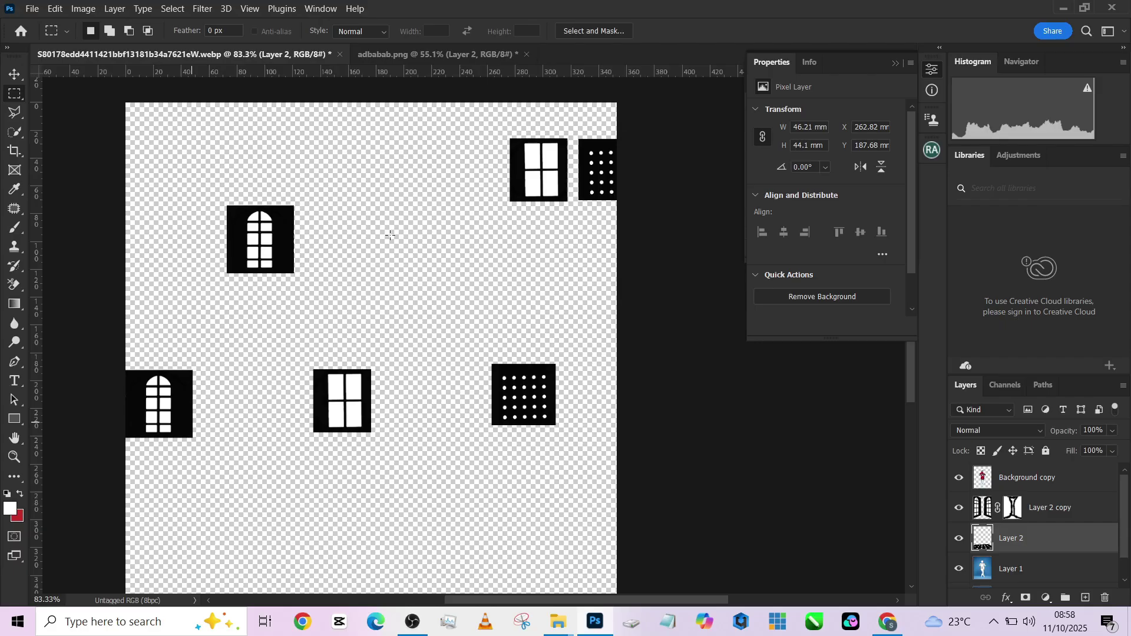
click(447, 53)
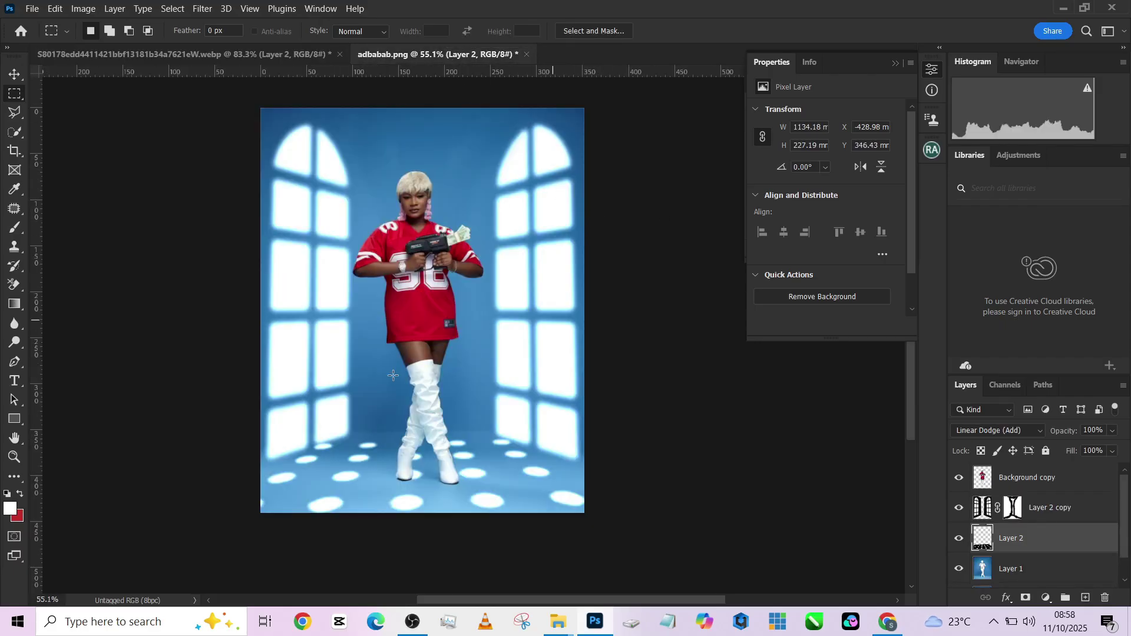
scroll(389, 372, up, 2)
scroll(383, 366, down, 2)
scroll(380, 362, down, 1)
scroll(380, 362, up, 1)
Step: Add a layer mask to Layer 2 and brush out the floor spots near the boots
click(1025, 598)
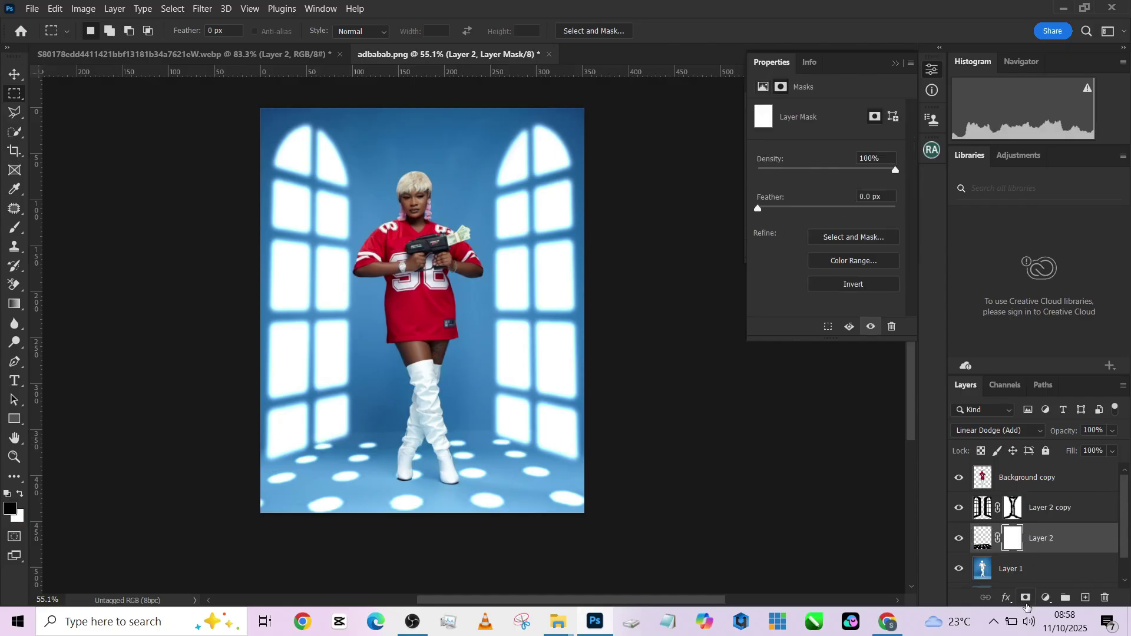
key(b)
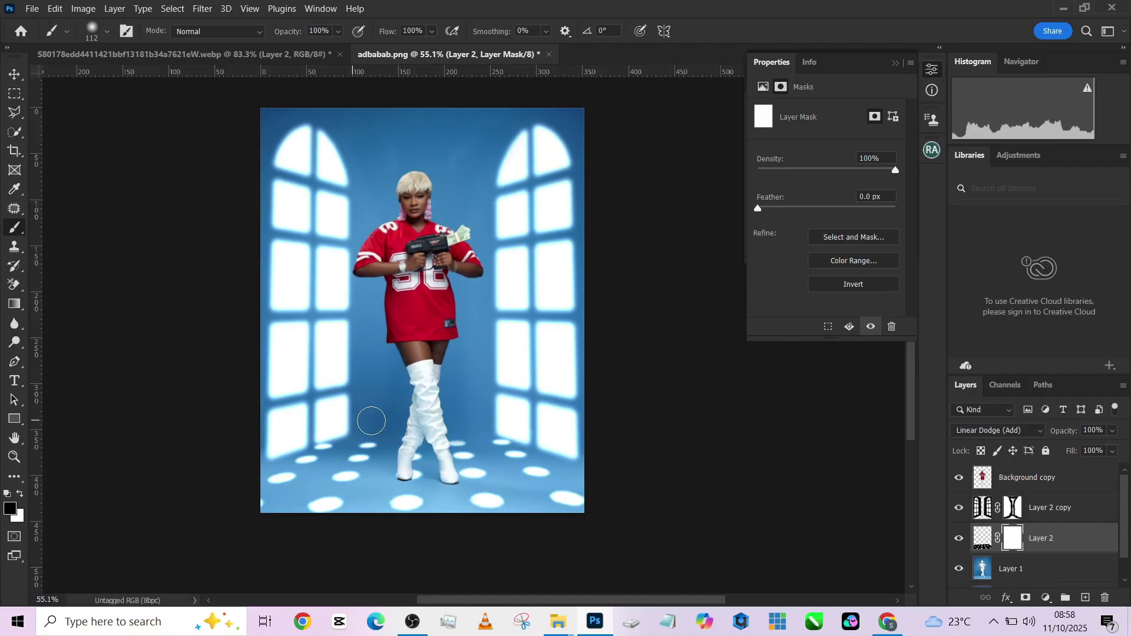
drag(430, 420, 464, 417)
Step: Add a dark red Solid Color fill layer above Layer 1
click(1056, 573)
click(1046, 598)
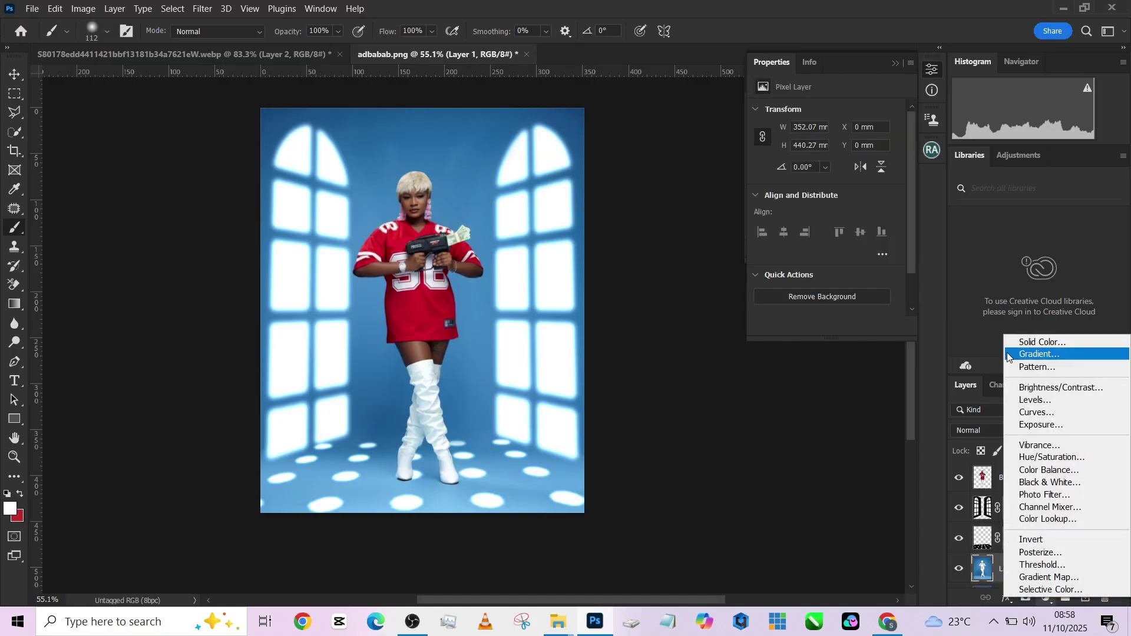
click(1020, 343)
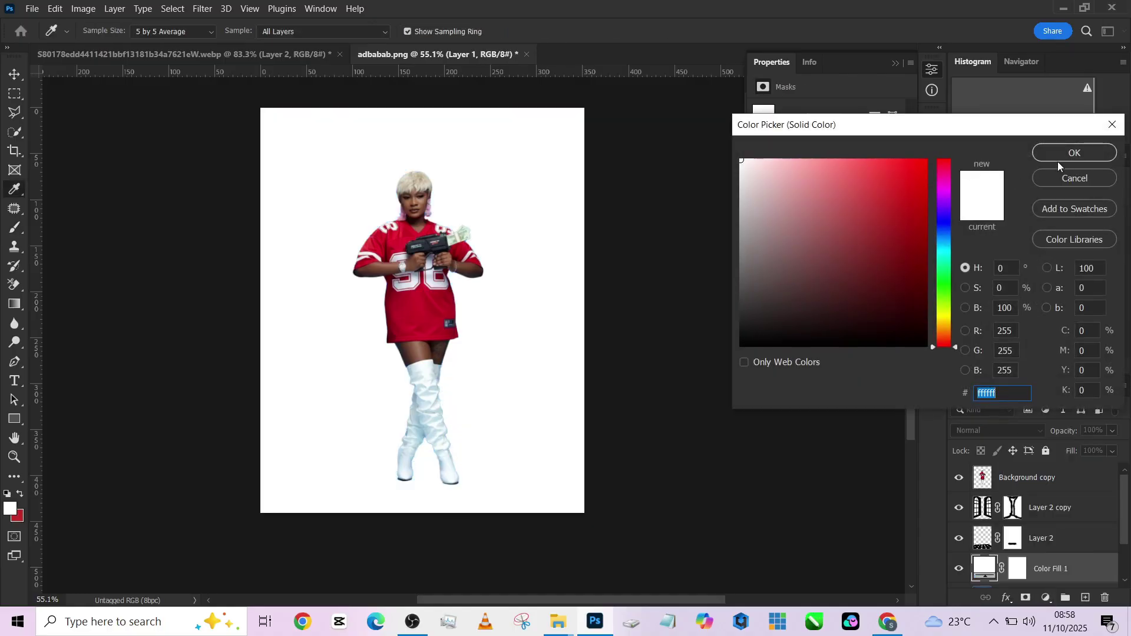
drag(873, 187, 917, 279)
click(1081, 152)
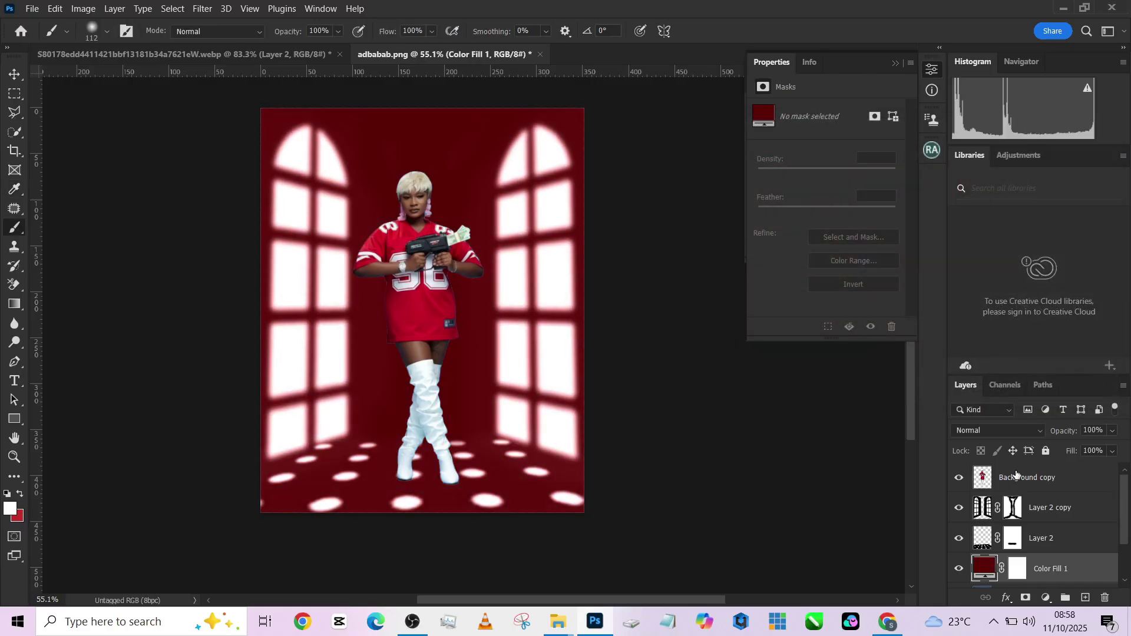
Step: Blend the fill in Color mode, tweak its hue, then hide Color Fill 1
click(990, 430)
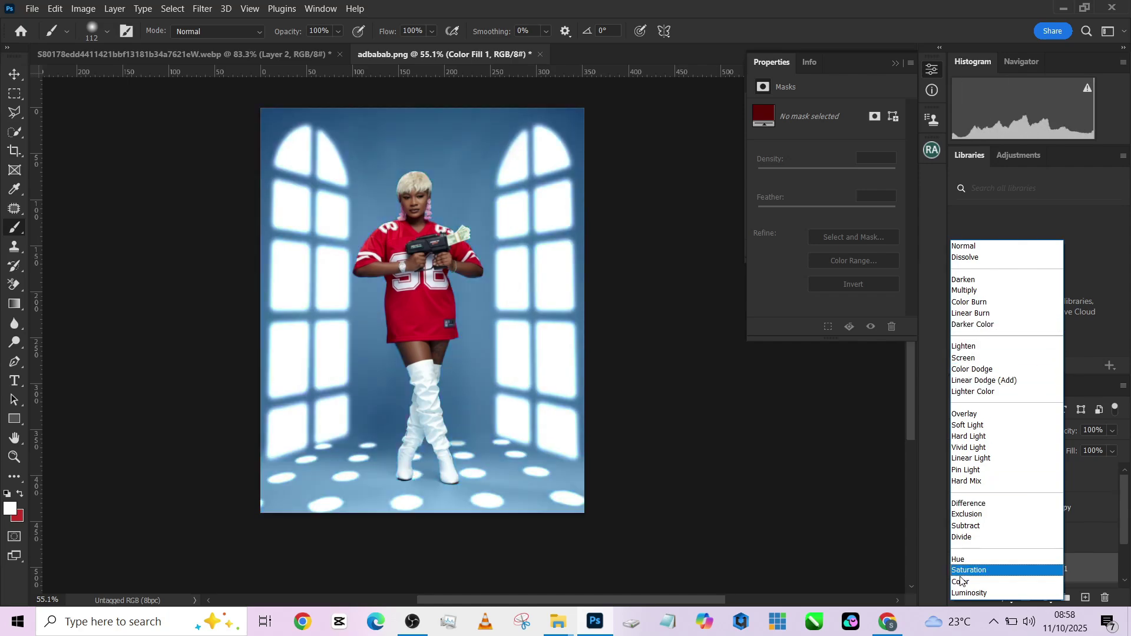
click(963, 580)
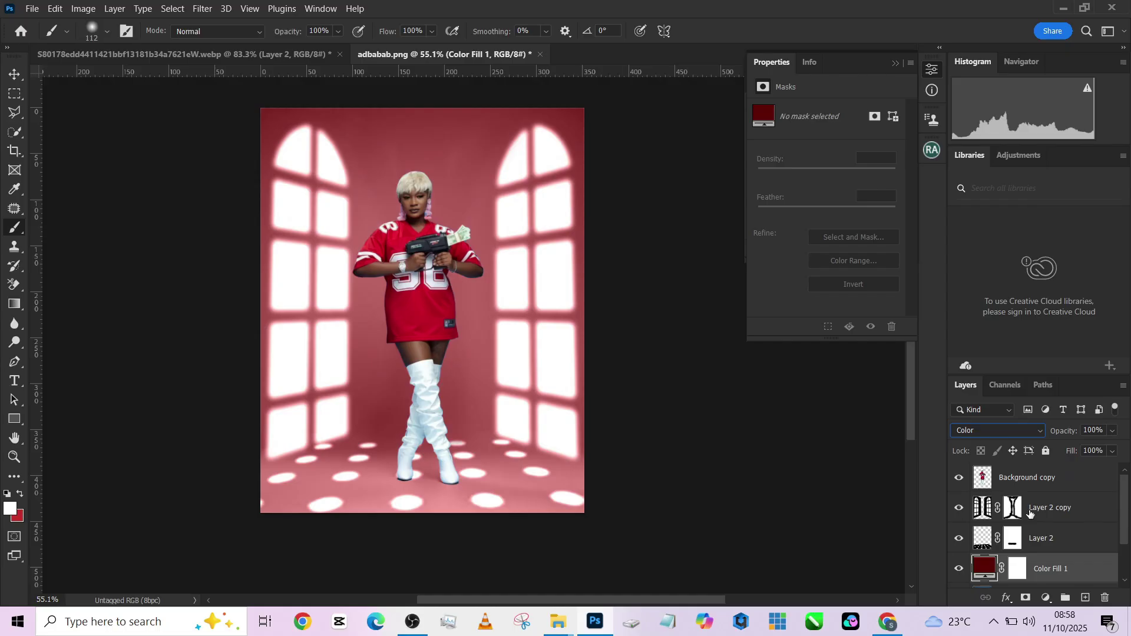
double_click(985, 570)
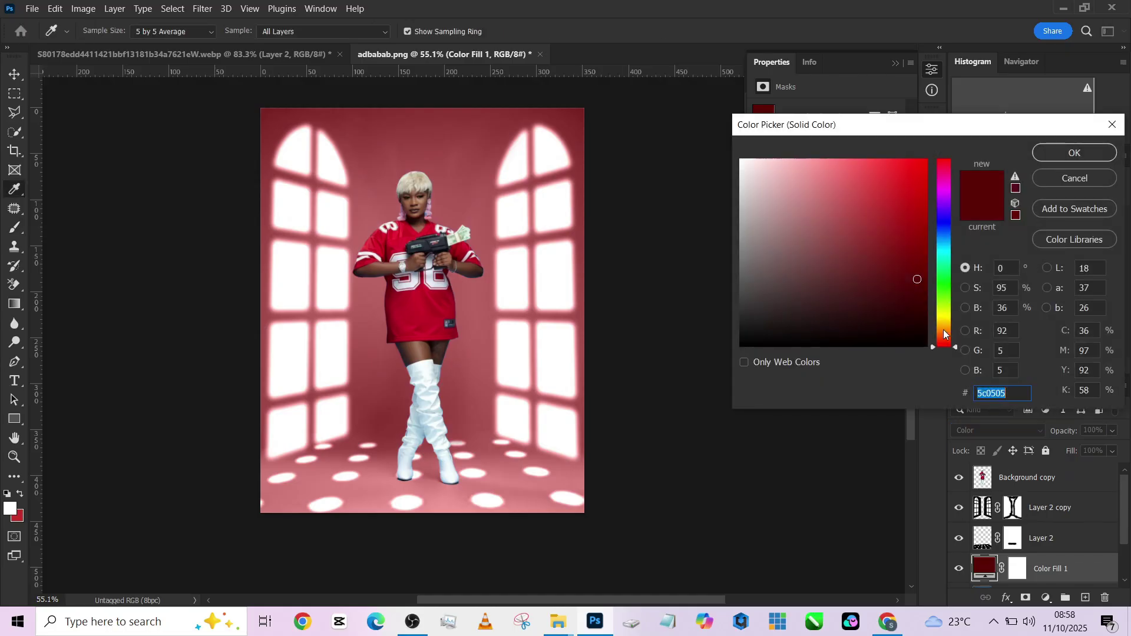
mouse_move(957, 350)
mouse_down()
mouse_move(987, 141)
mouse_move(970, 347)
mouse_up()
click(1085, 171)
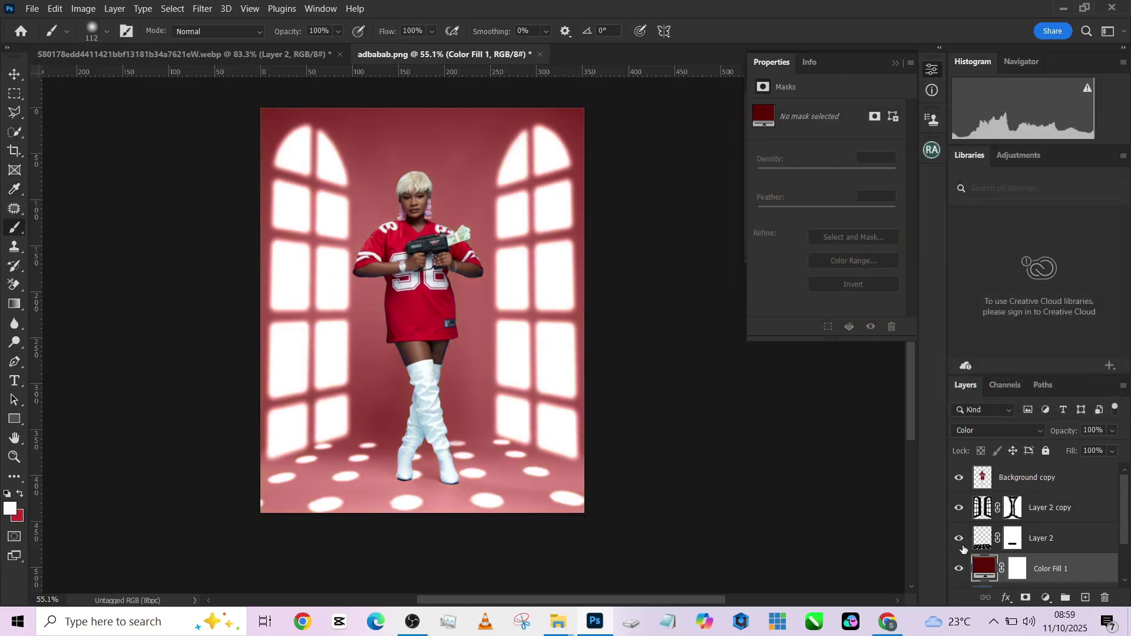
click(958, 570)
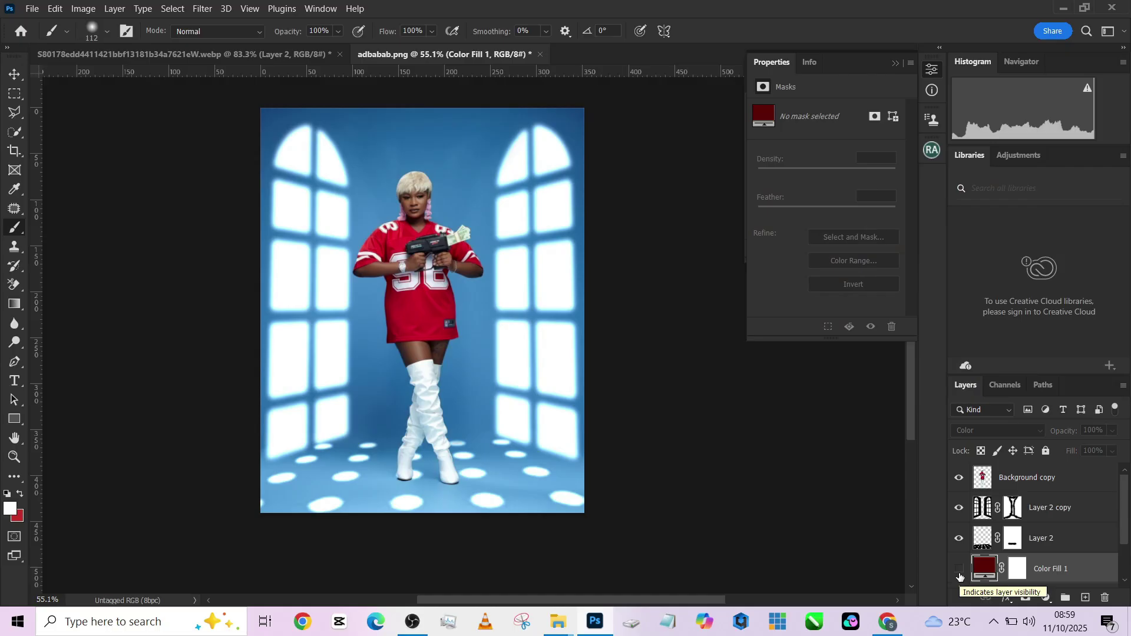
click(1069, 485)
Step: Add a Color Lookup layer, trying 2Strip and Bleach Bypass looks at about 52% fill
click(1065, 598)
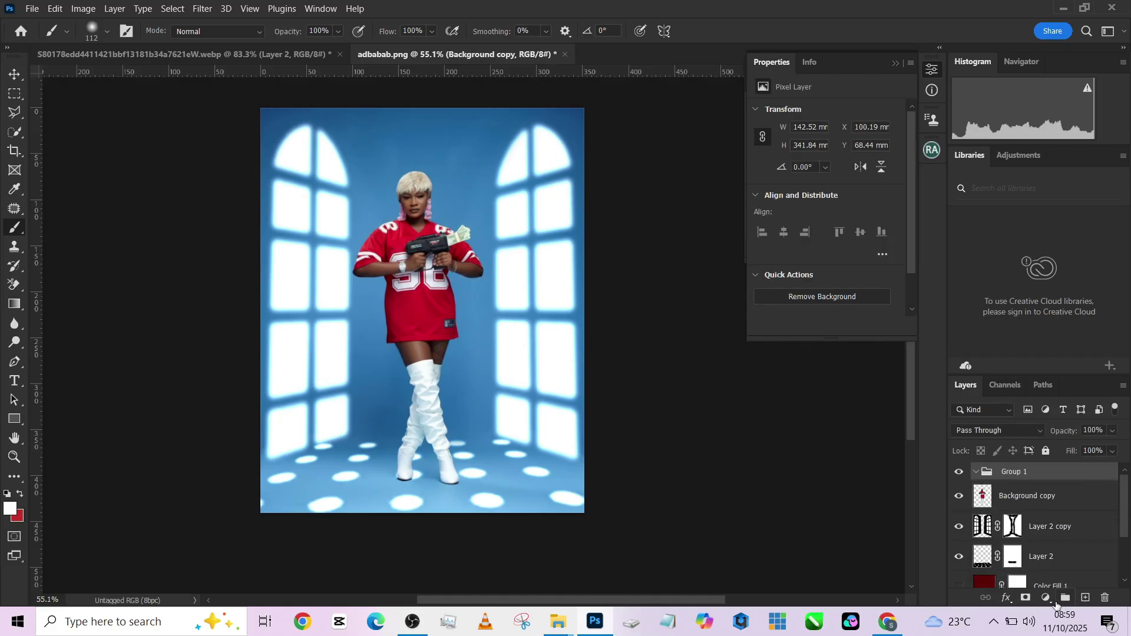
key(ctrl+z)
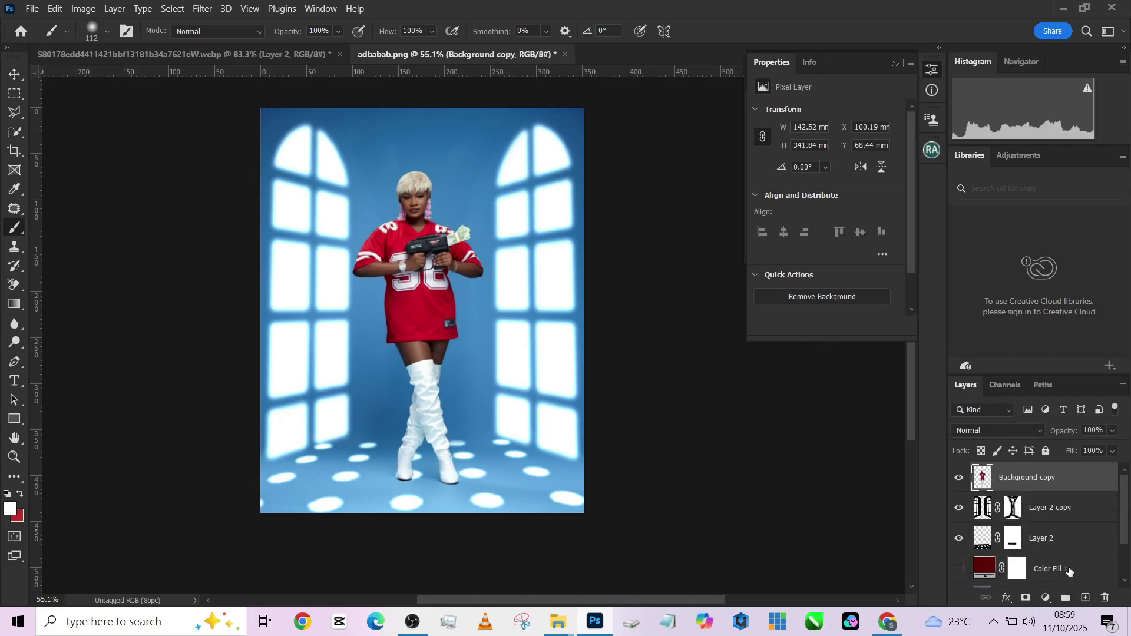
click(1047, 598)
click(1070, 522)
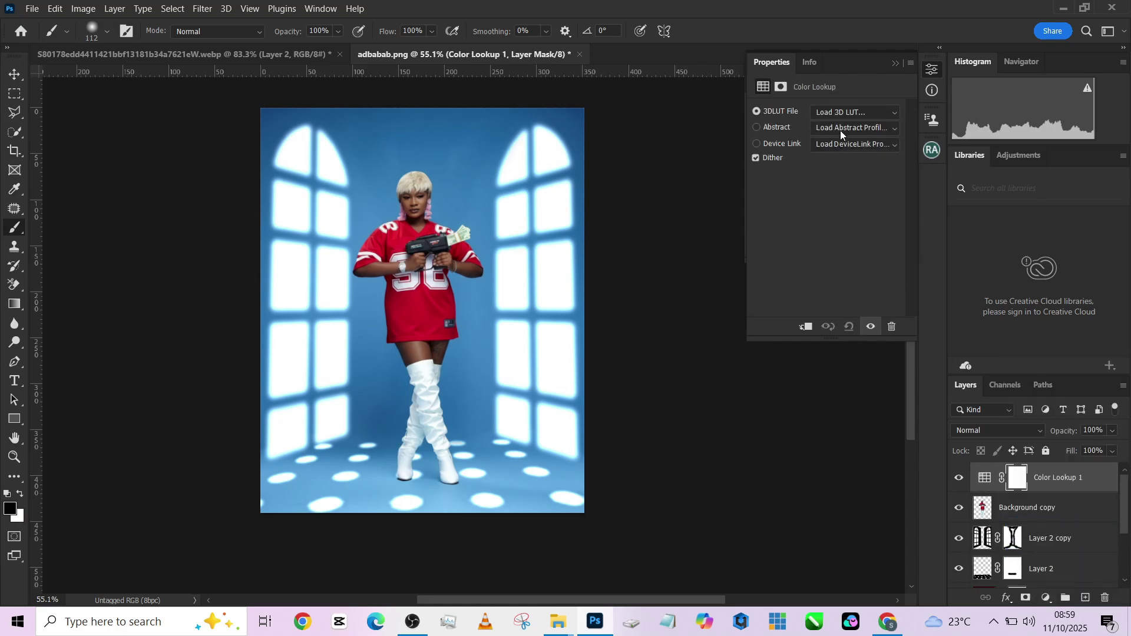
click(841, 113)
scroll(841, 153, up, 5)
click(836, 161)
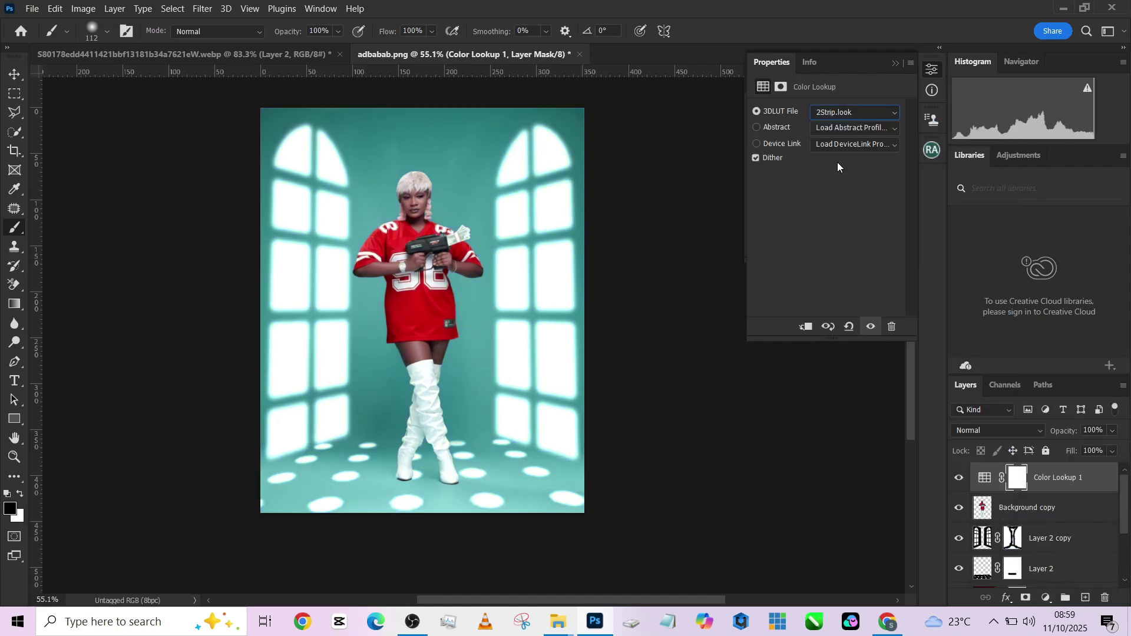
key(Down)
key(Down)
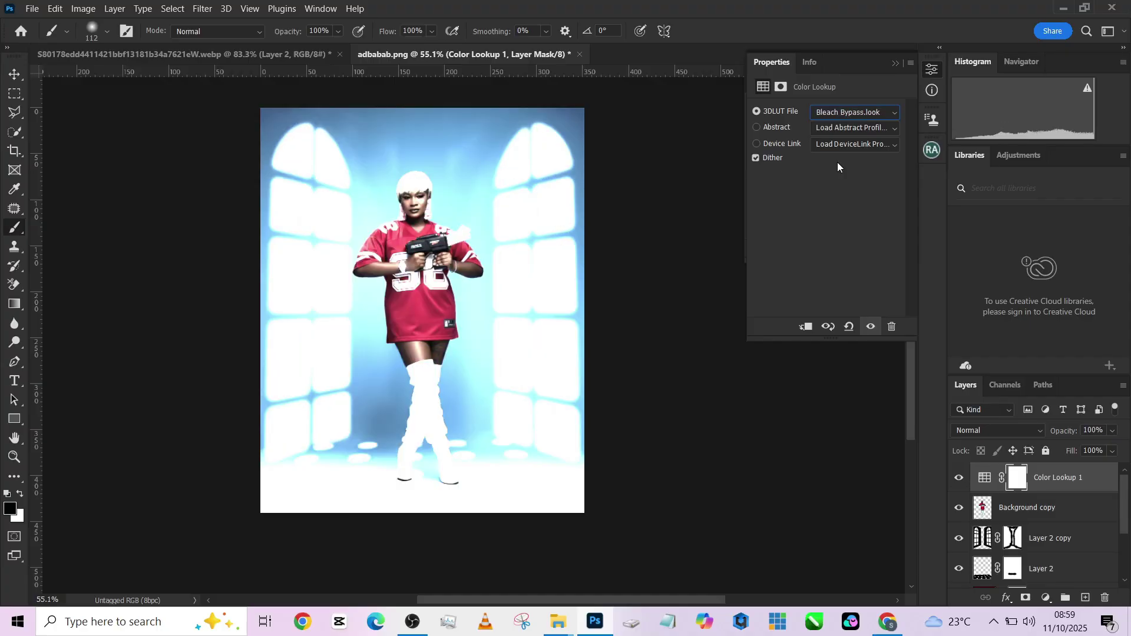
click(1113, 452)
drag(1088, 470, 1076, 475)
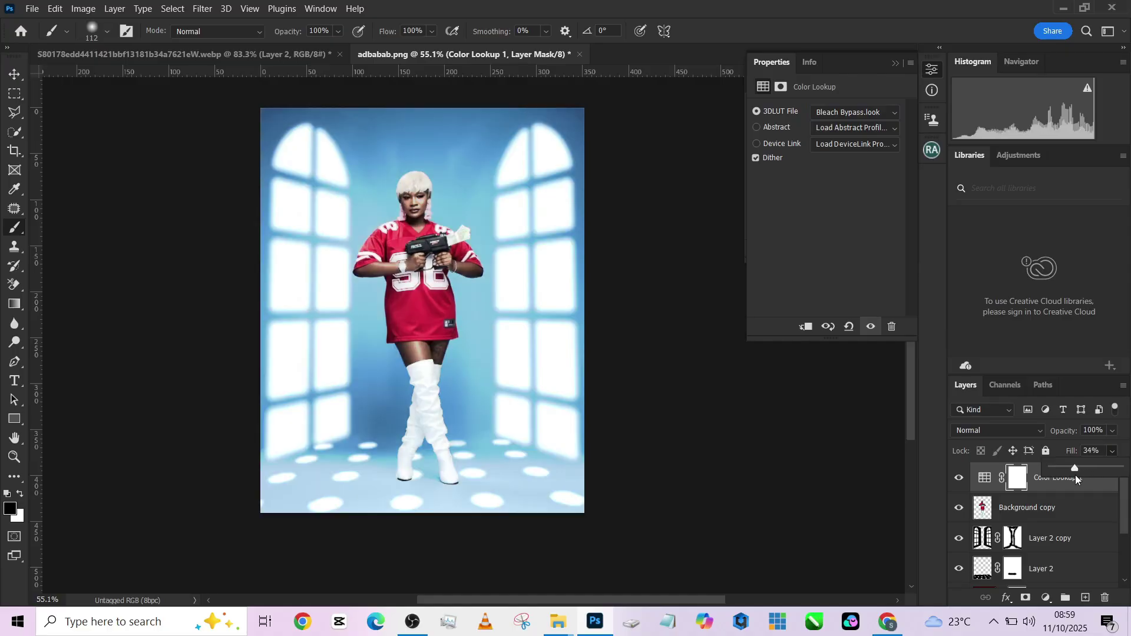
Step: Switch the lookup to FallColors.look and lower the layer's opacity to 65%
click(831, 111)
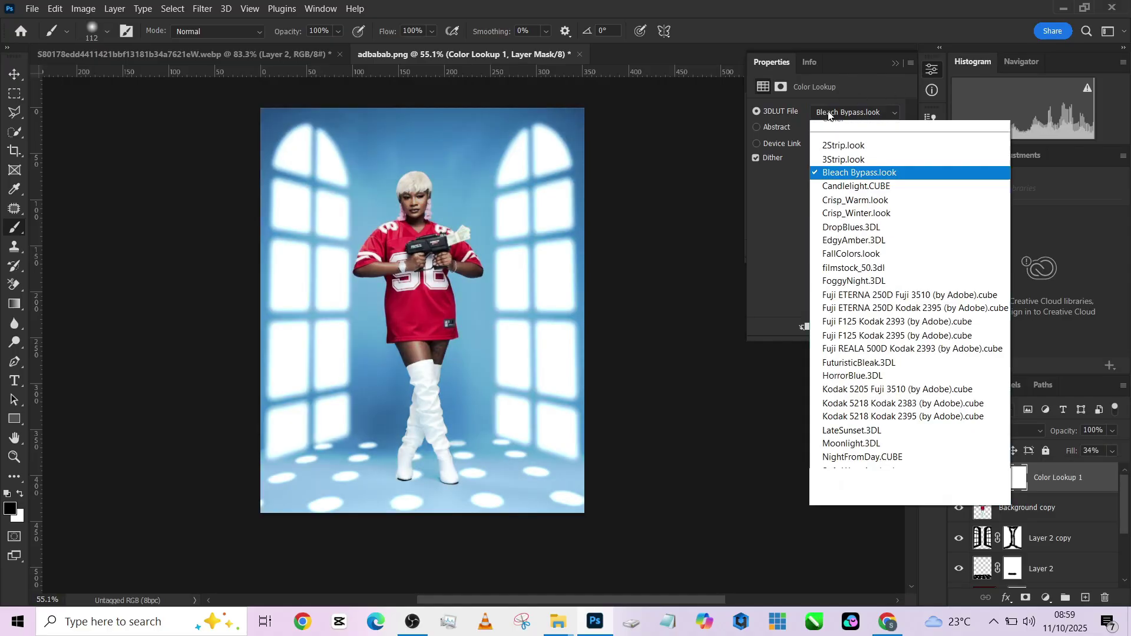
click(836, 205)
key(Down)
key(Down)
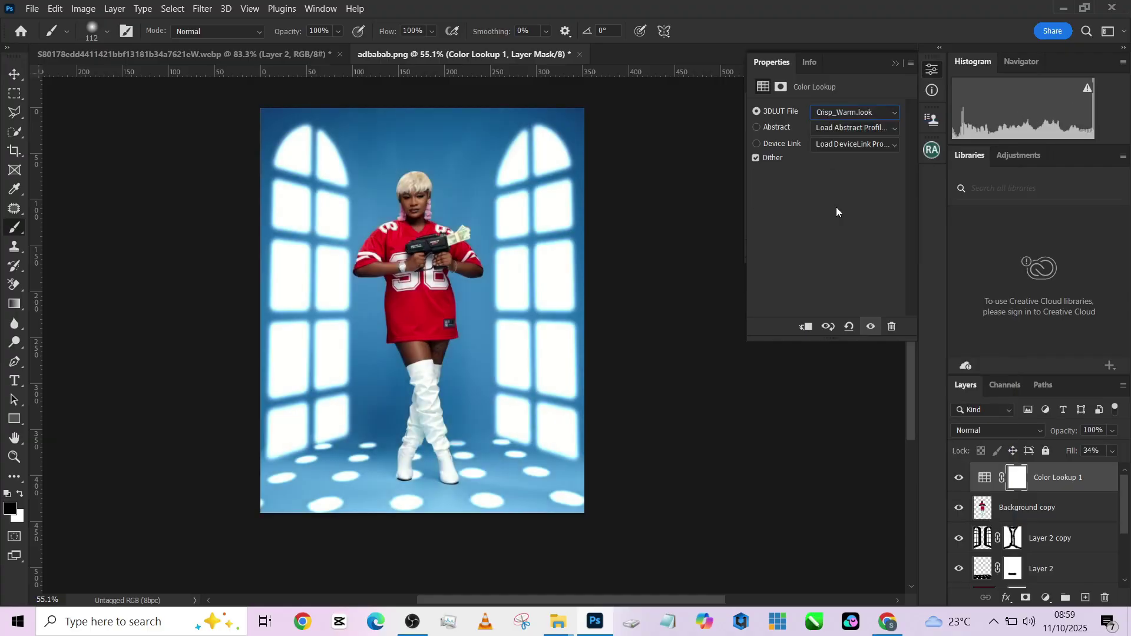
key(Down)
key(Down)
key(Down)
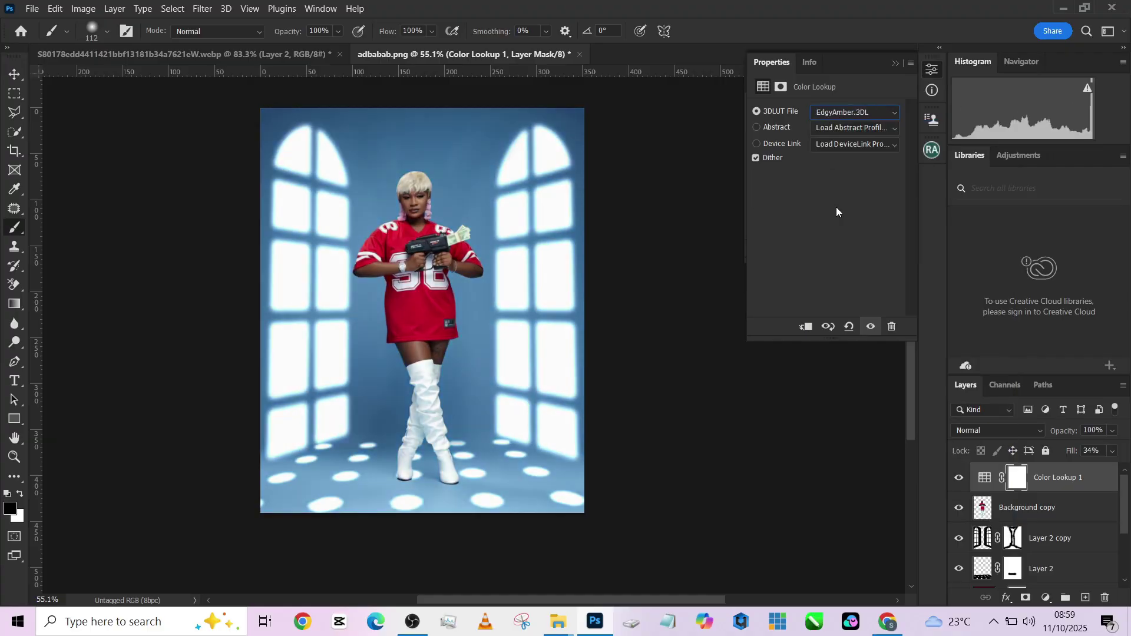
key(Down)
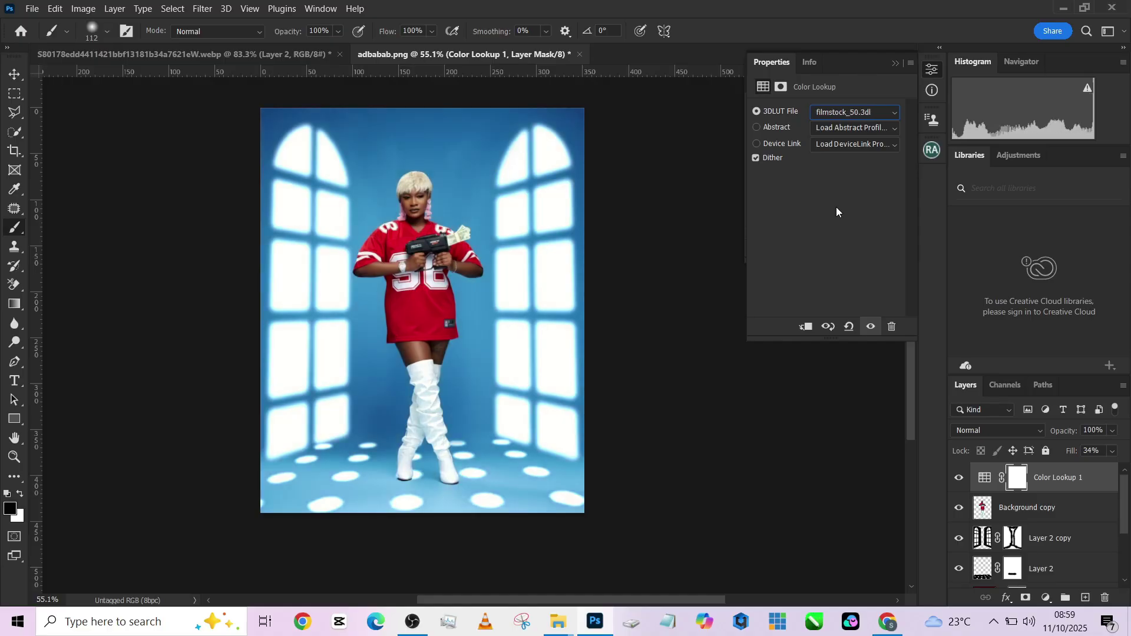
key(Up)
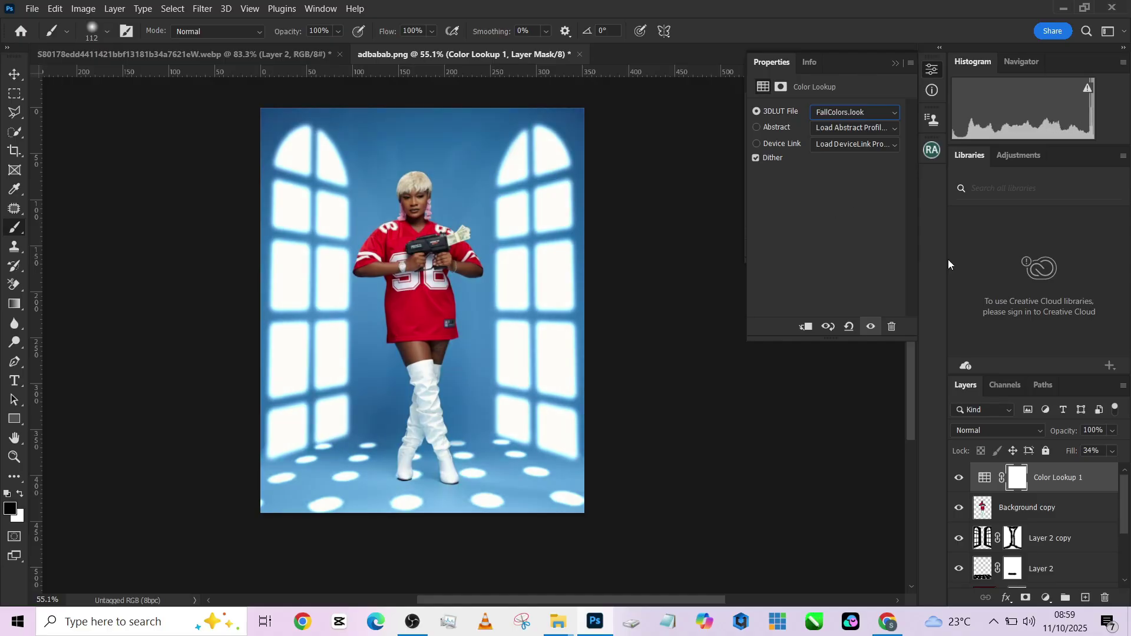
click(1112, 430)
drag(1122, 447, 1096, 449)
Step: Add a Curves adjustment layer, undoing the first automatic correction
click(1046, 597)
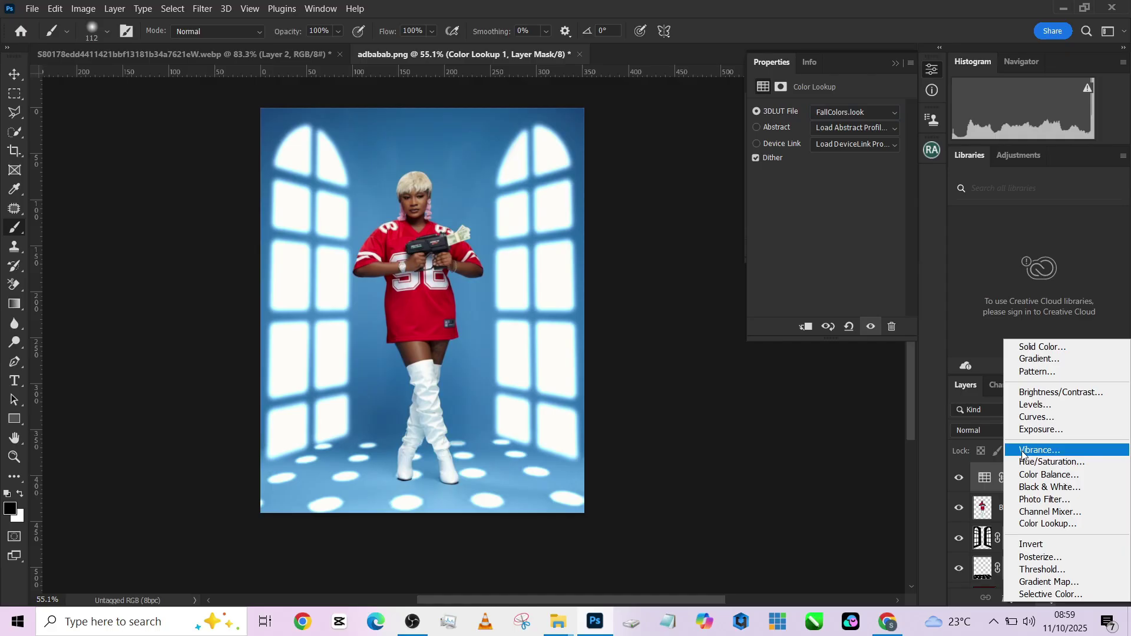
click(1037, 418)
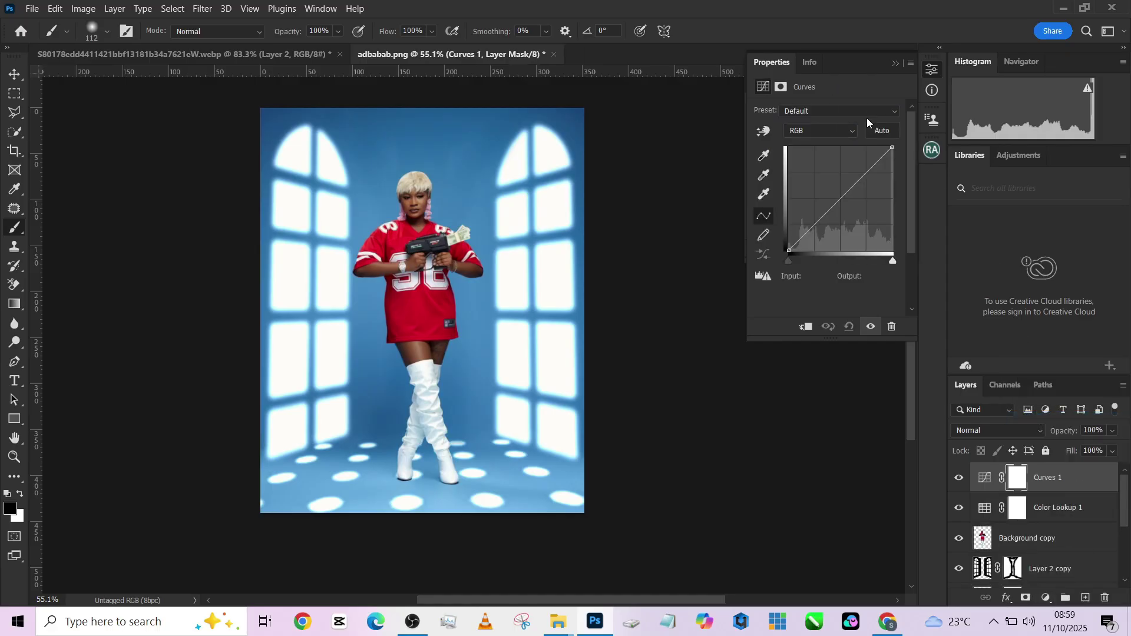
click(881, 130)
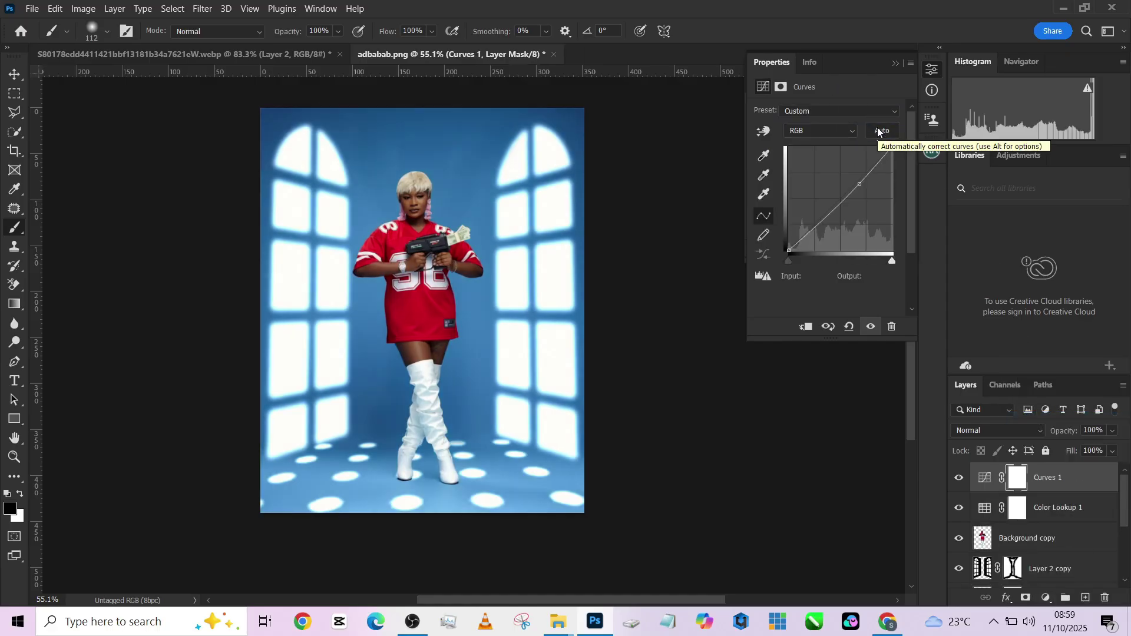
key(ctrl+z)
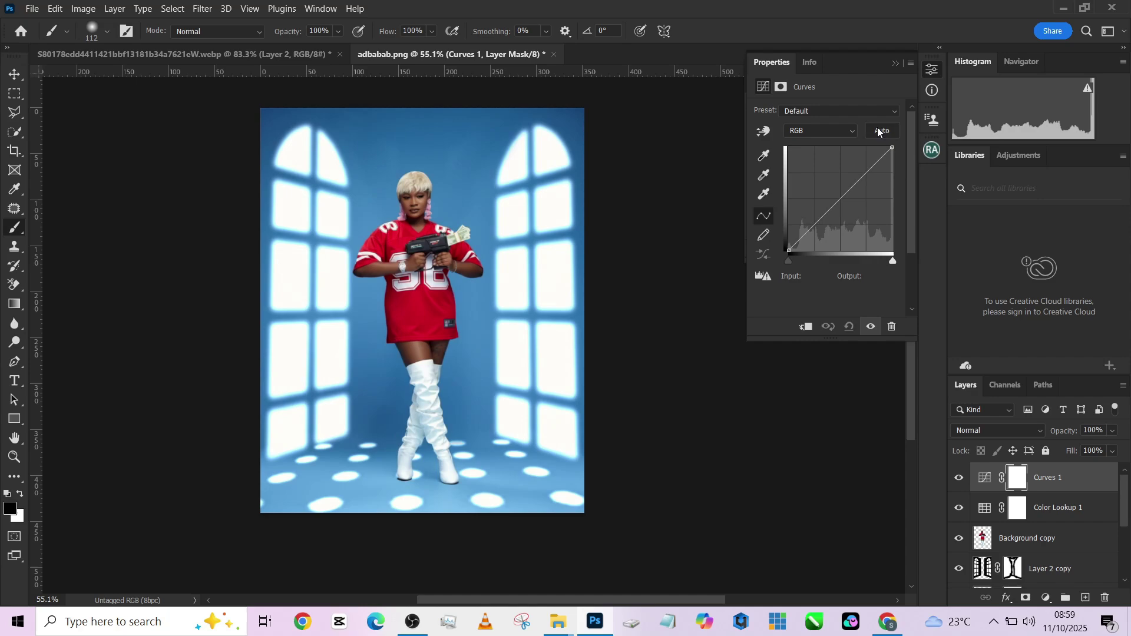
click(984, 477)
Step: Apply automatic curve correction using Enhance Monochromatic Contrast after comparing the other algorithms
click(911, 63)
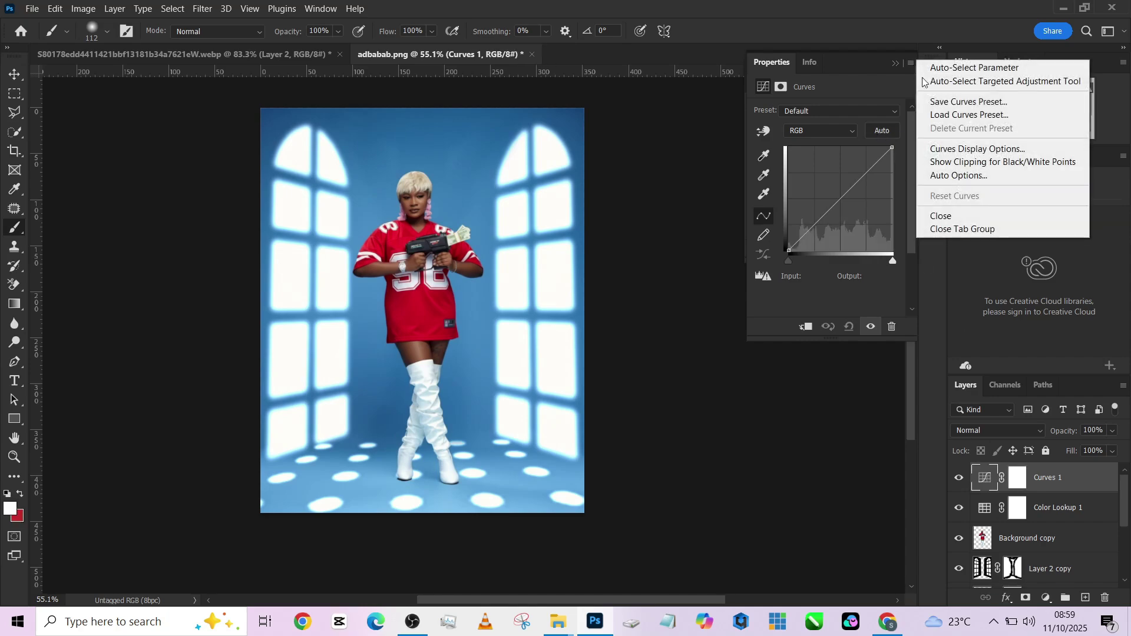
click(945, 180)
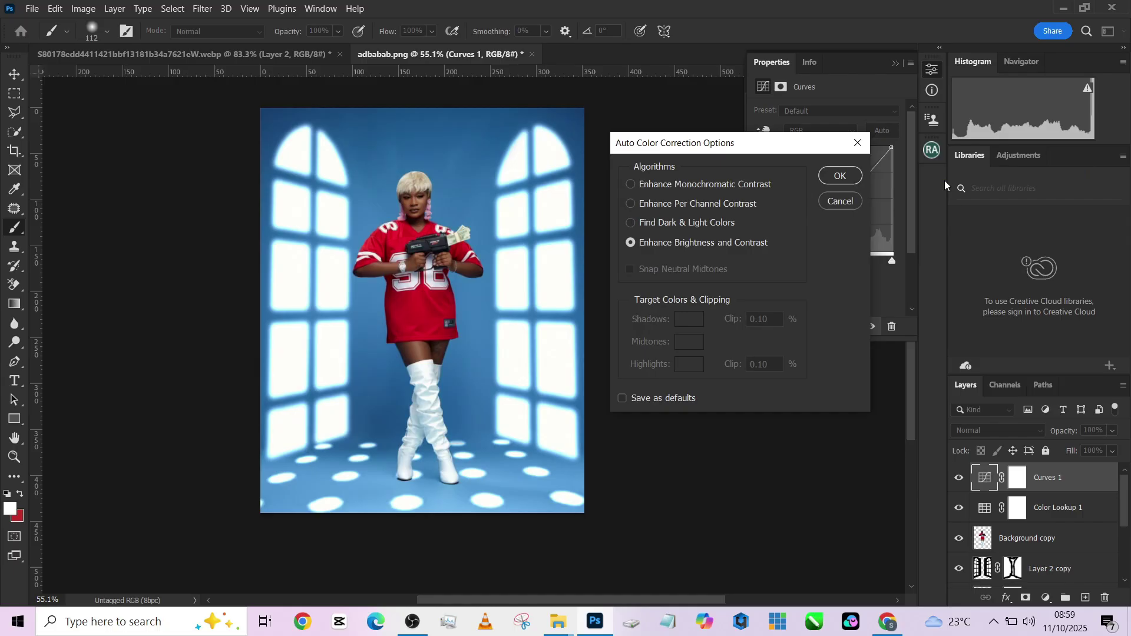
click(722, 185)
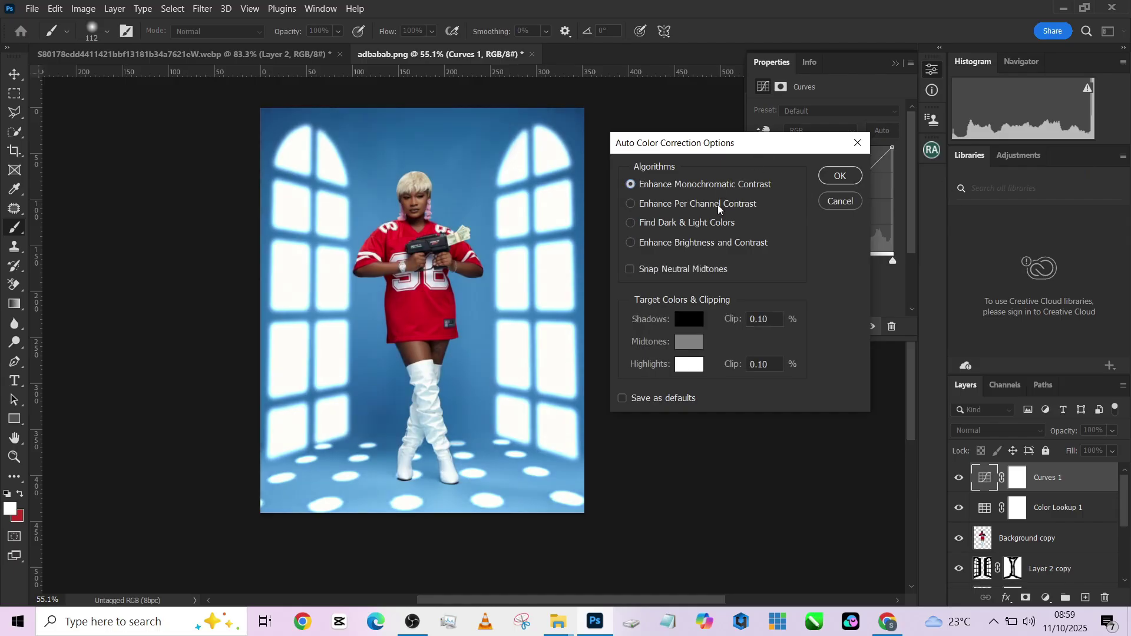
click(717, 204)
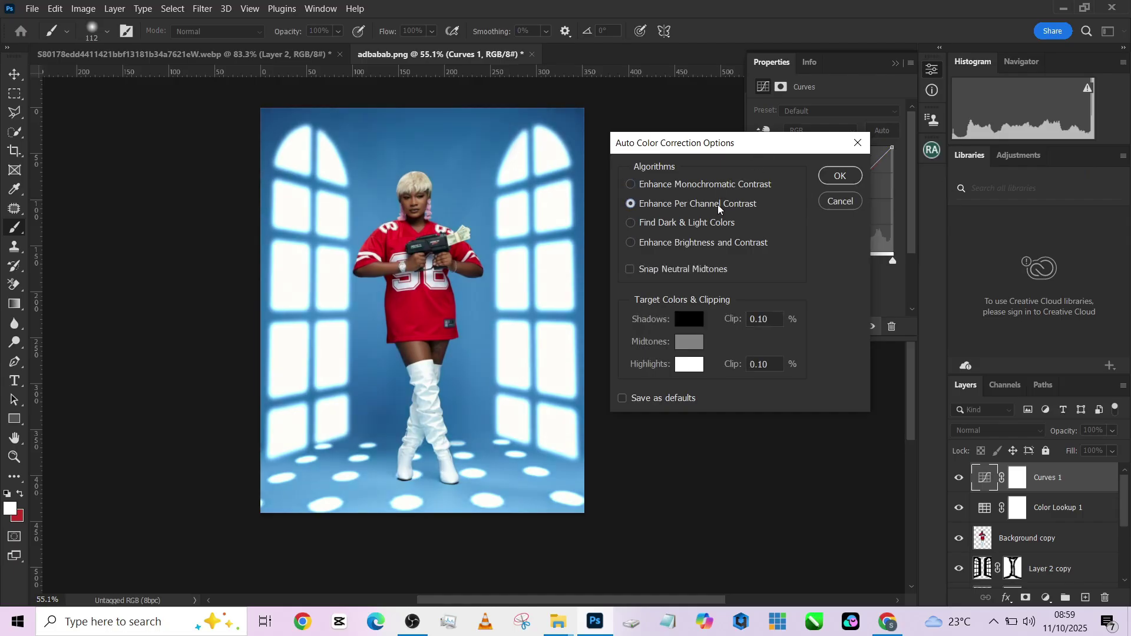
click(692, 222)
click(691, 242)
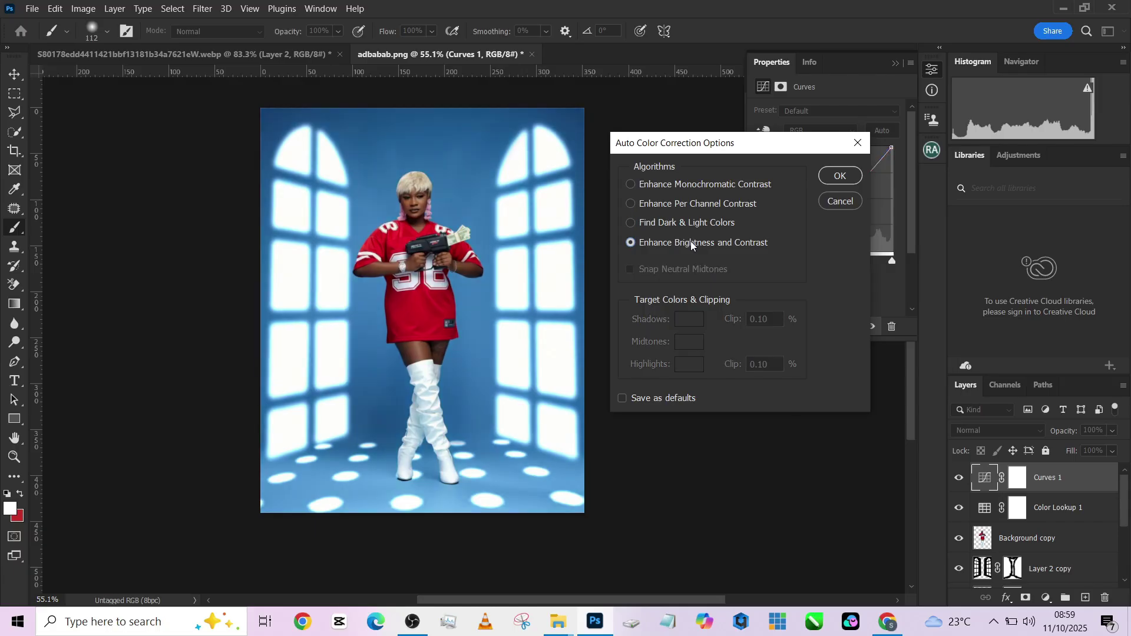
click(706, 184)
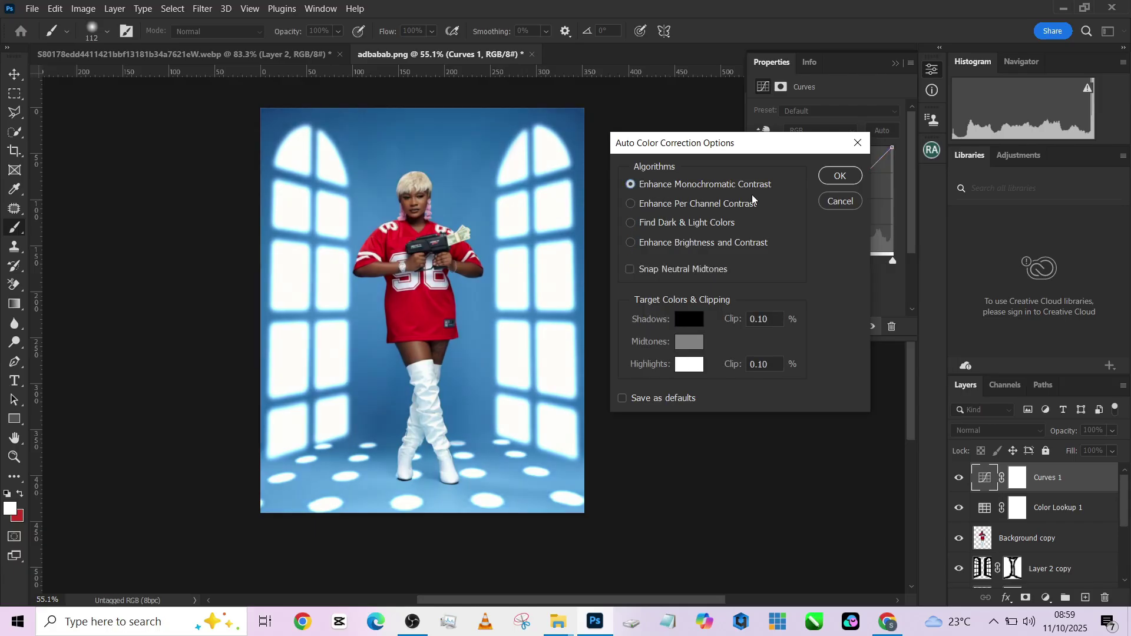
click(836, 175)
Step: Raise the curve's midtone point from input 98 to output 108
click(831, 200)
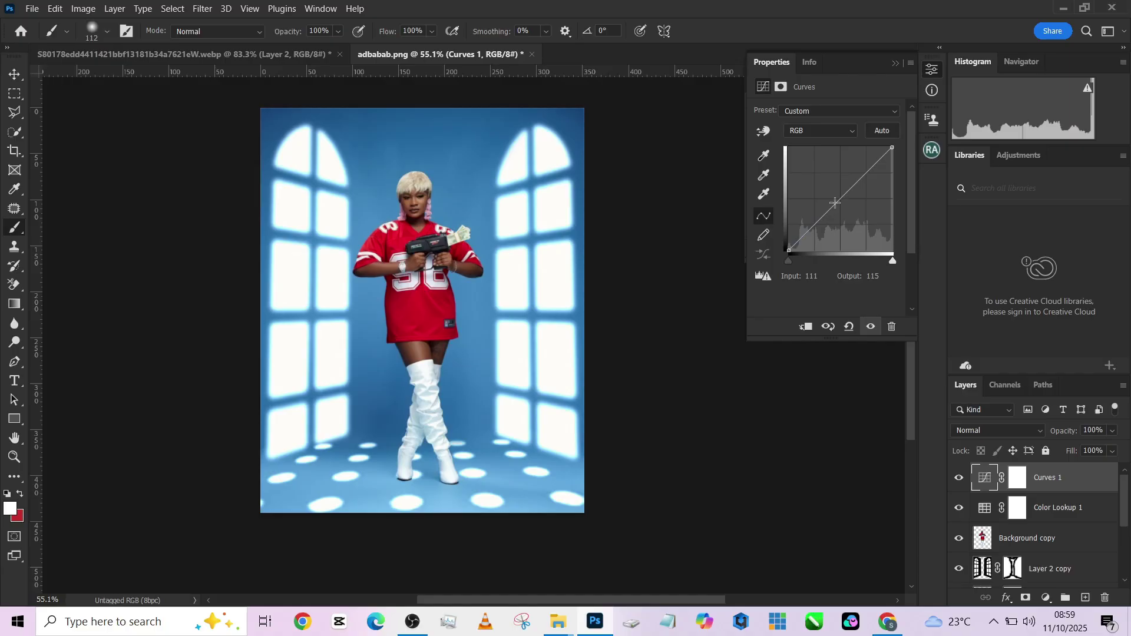
drag(831, 201, 829, 207)
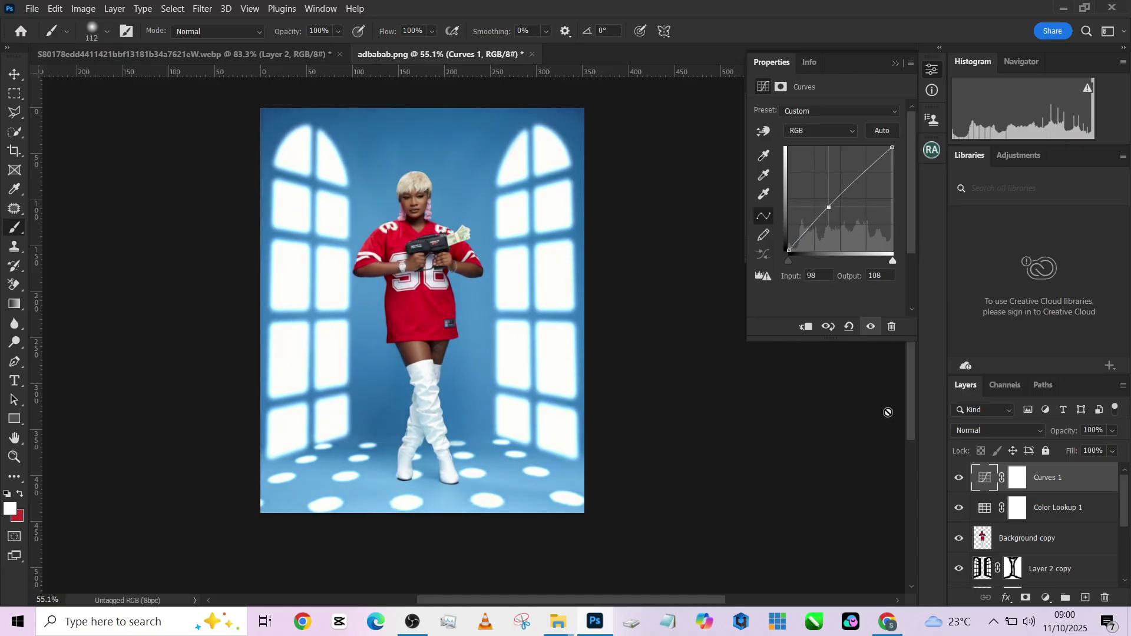
scroll(972, 506, down, 3)
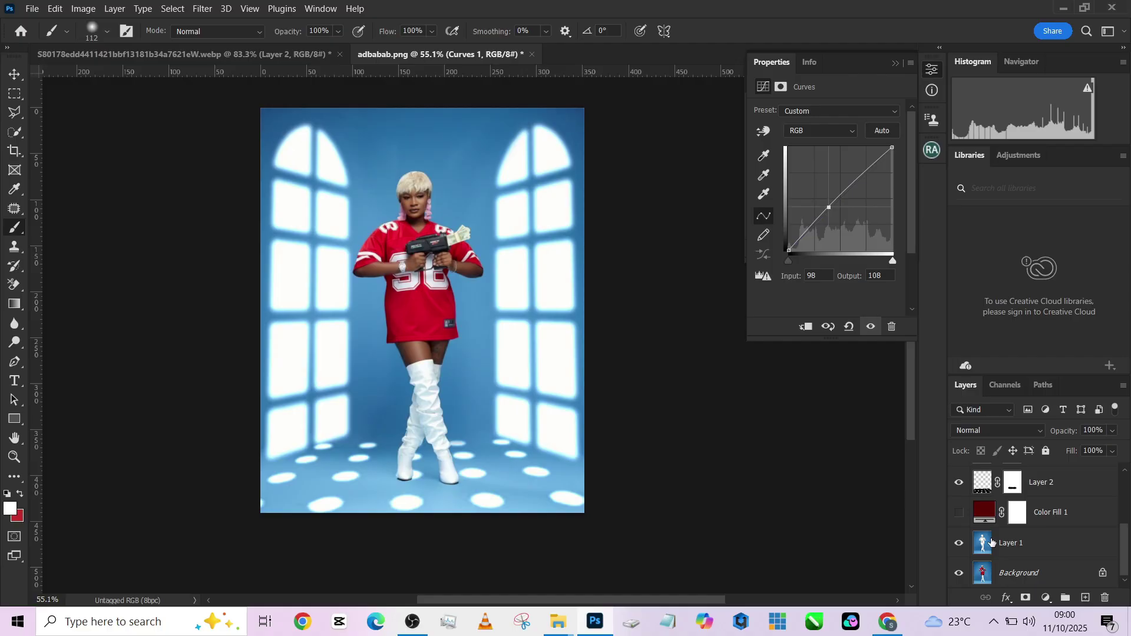
Step: Toggle the window-light layers off and on to compare, leaving them visible
alt+click(959, 576)
alt+click(958, 576)
alt+click(958, 576)
alt+click(959, 576)
scroll(1111, 520, up, 5)
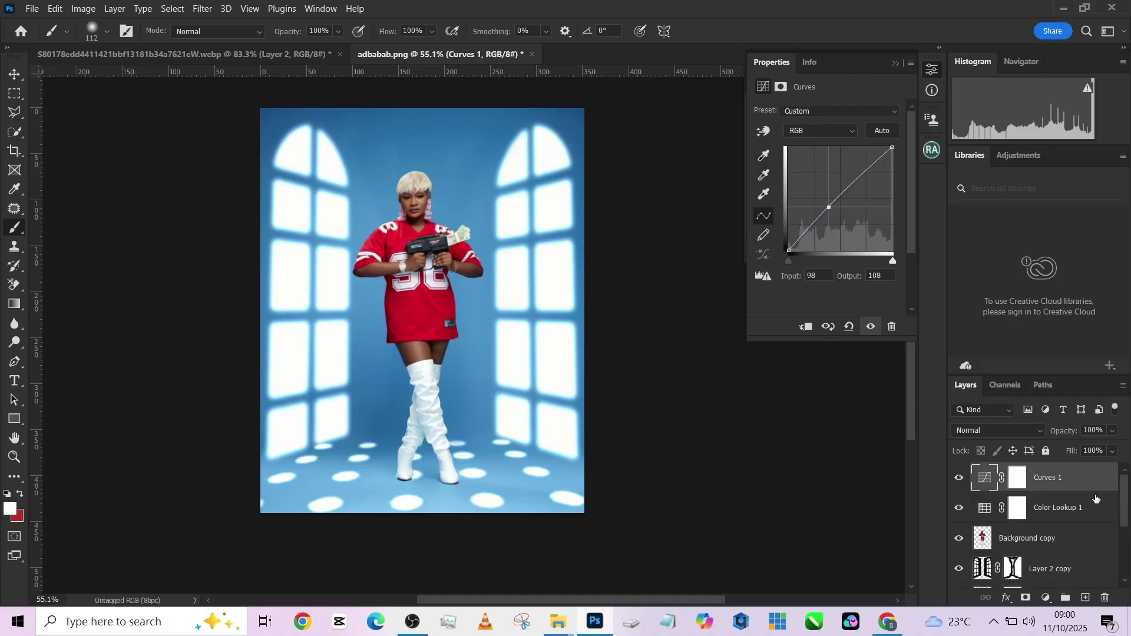
Step: Stamp visible layers into Layer 3 and apply Camera Raw with Vibrance +28, Shadows +16
key(ctrl+shift+alt+e)
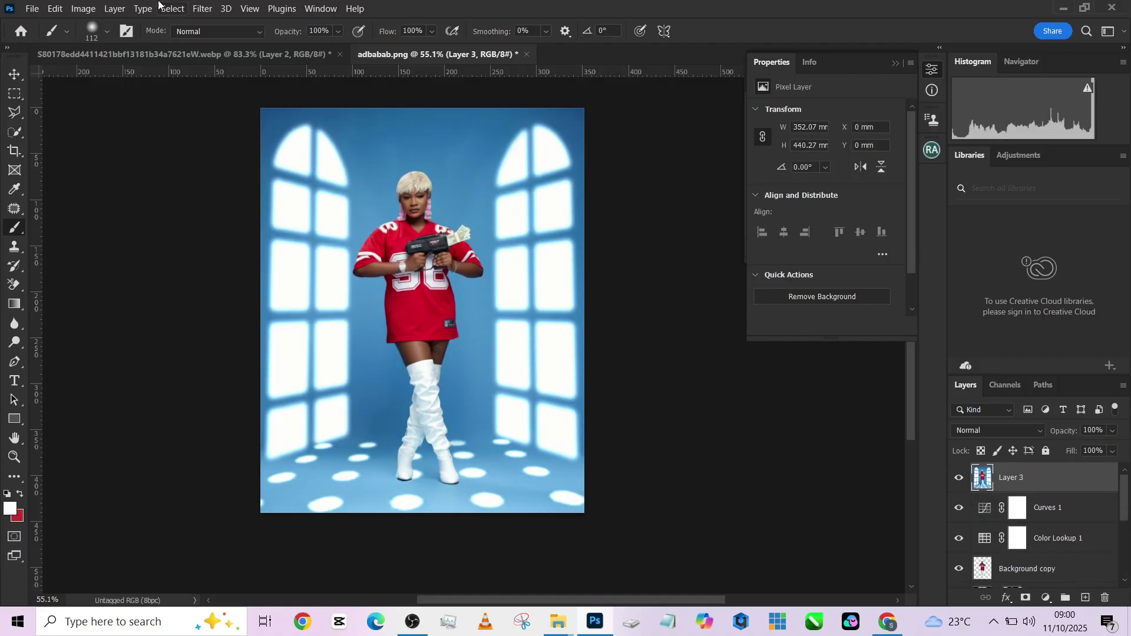
click(199, 8)
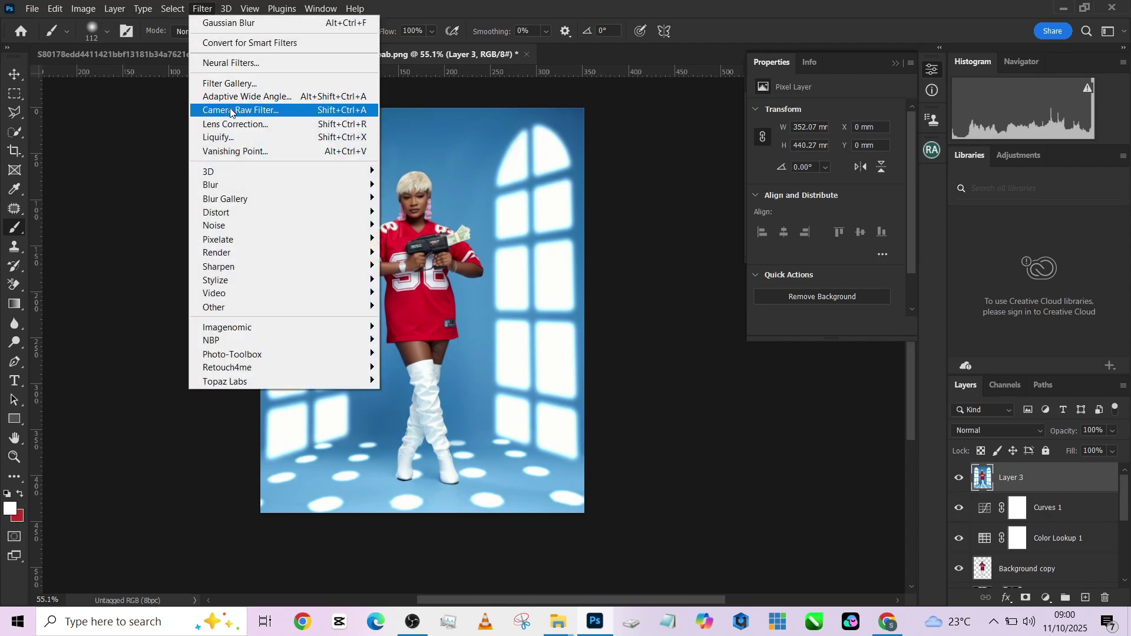
click(229, 108)
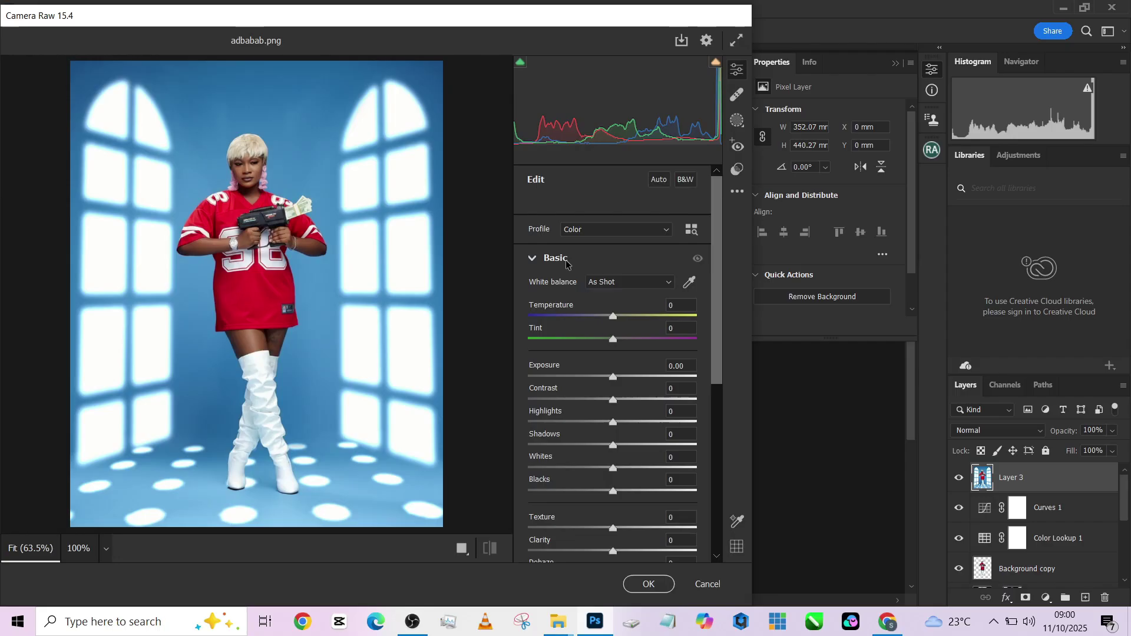
scroll(626, 275, down, 5)
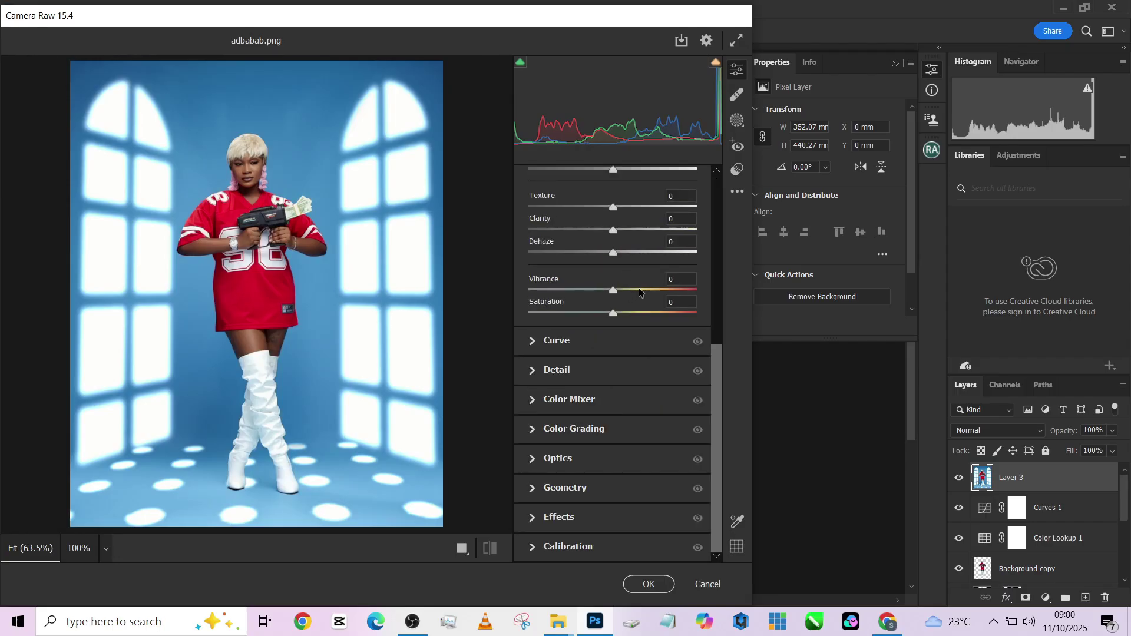
mouse_move(638, 288)
mouse_down()
mouse_move(658, 288)
mouse_move(631, 295)
mouse_up()
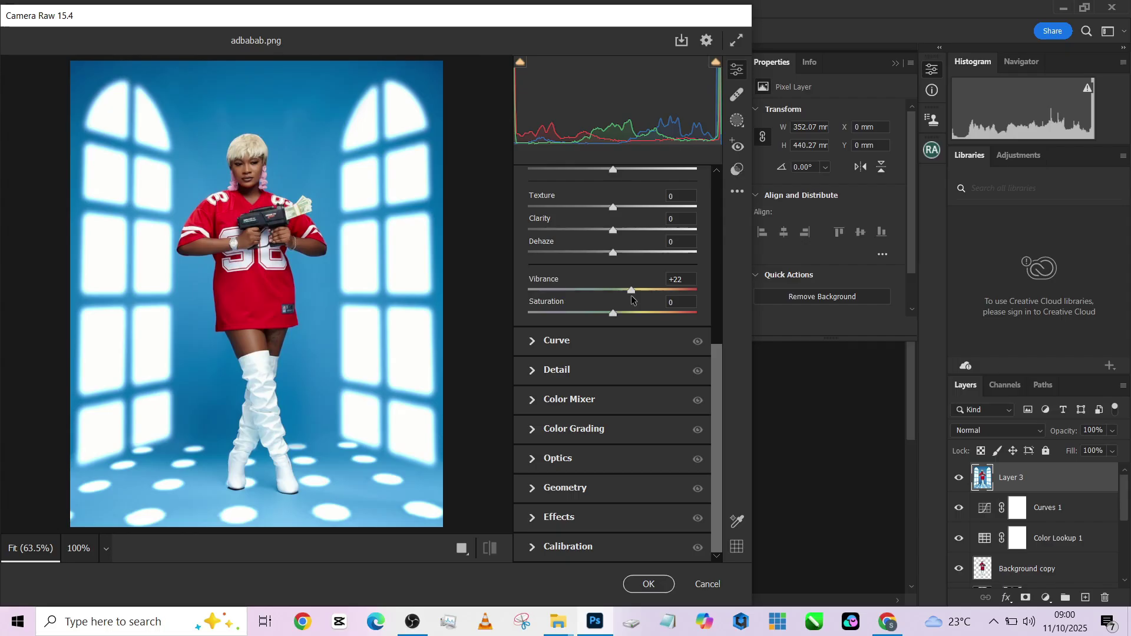
scroll(618, 258, up, 5)
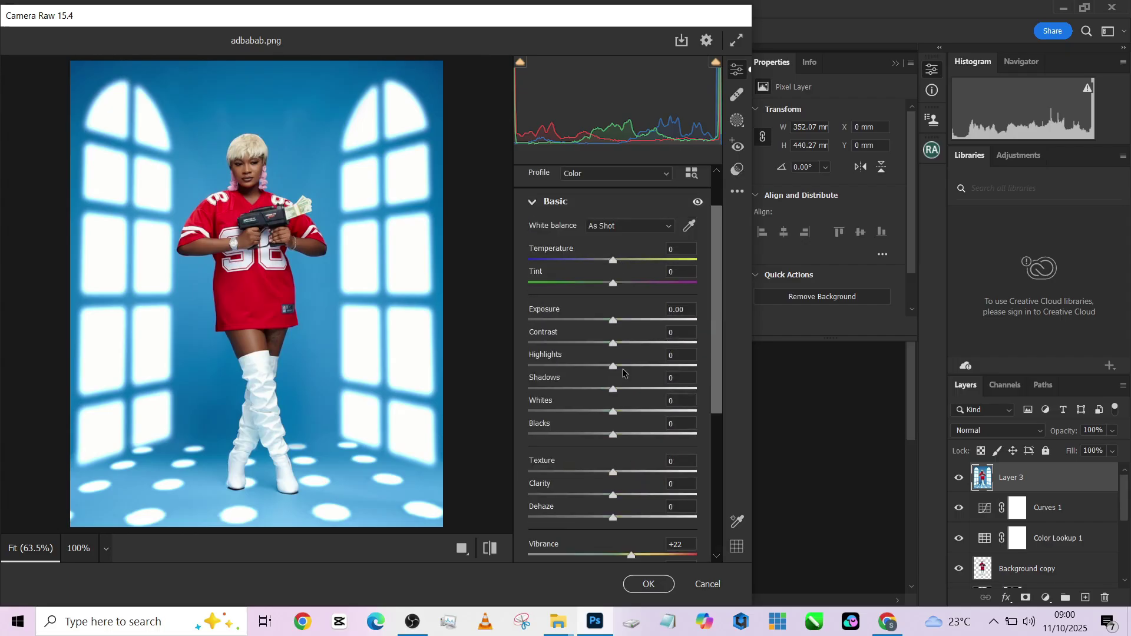
click(627, 389)
scroll(628, 384, down, 3)
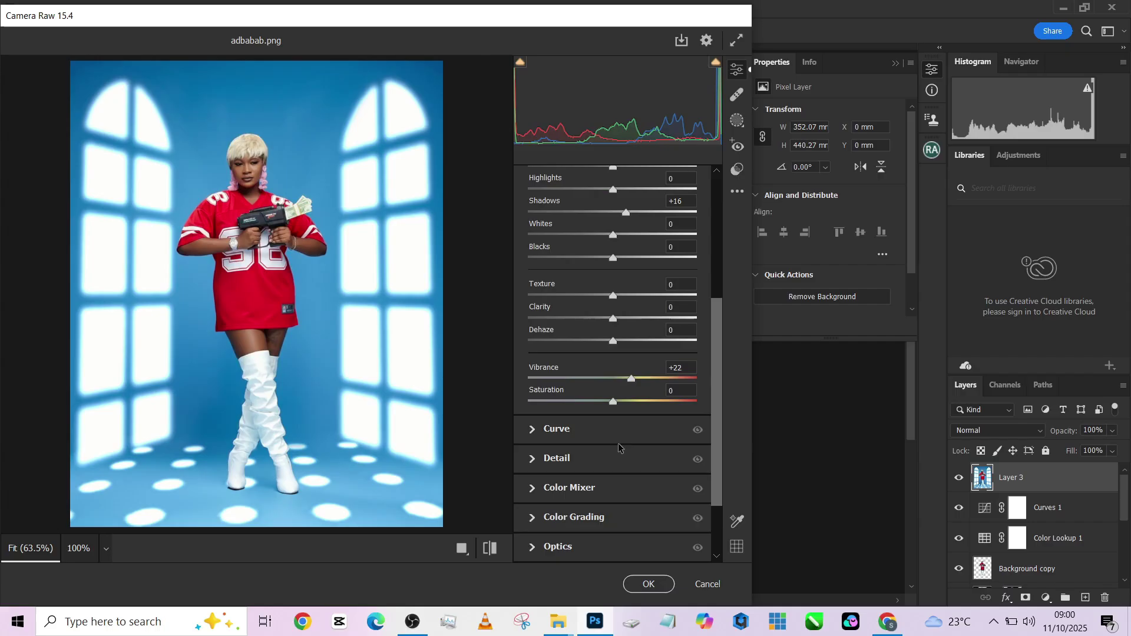
drag(630, 374, 639, 378)
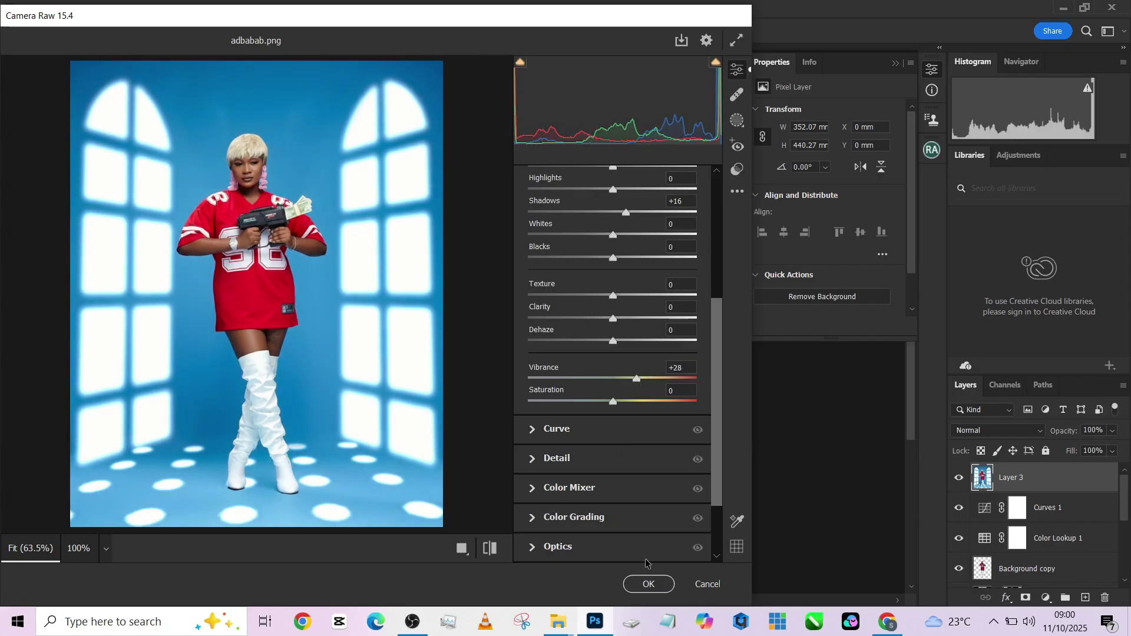
click(645, 583)
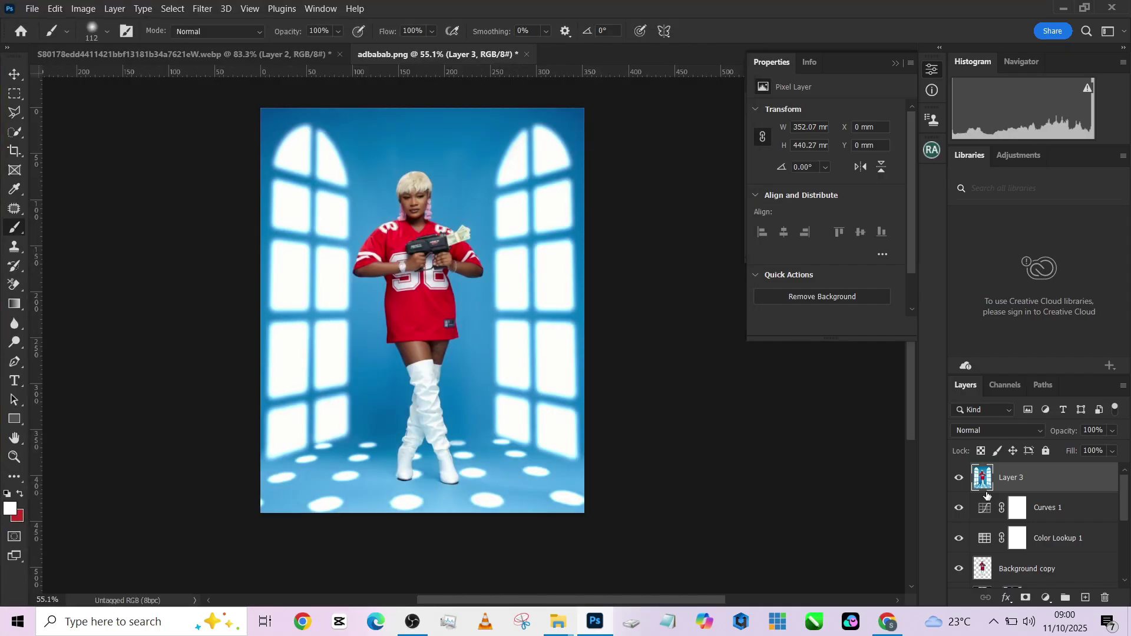
scroll(1010, 532, down, 3)
alt+click(959, 572)
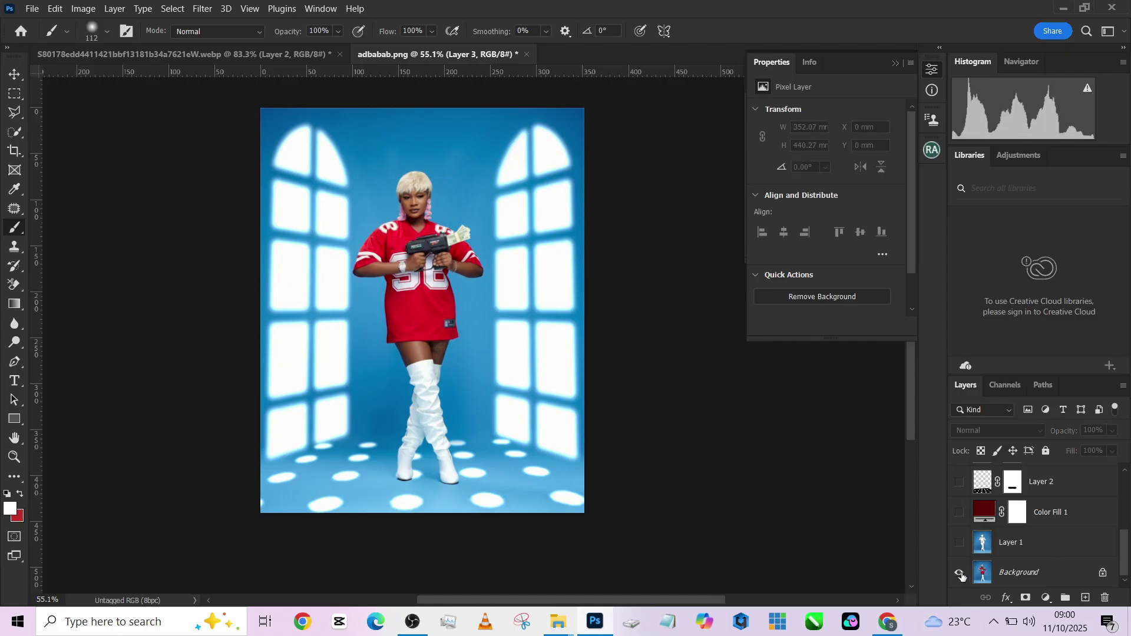
alt+click(961, 573)
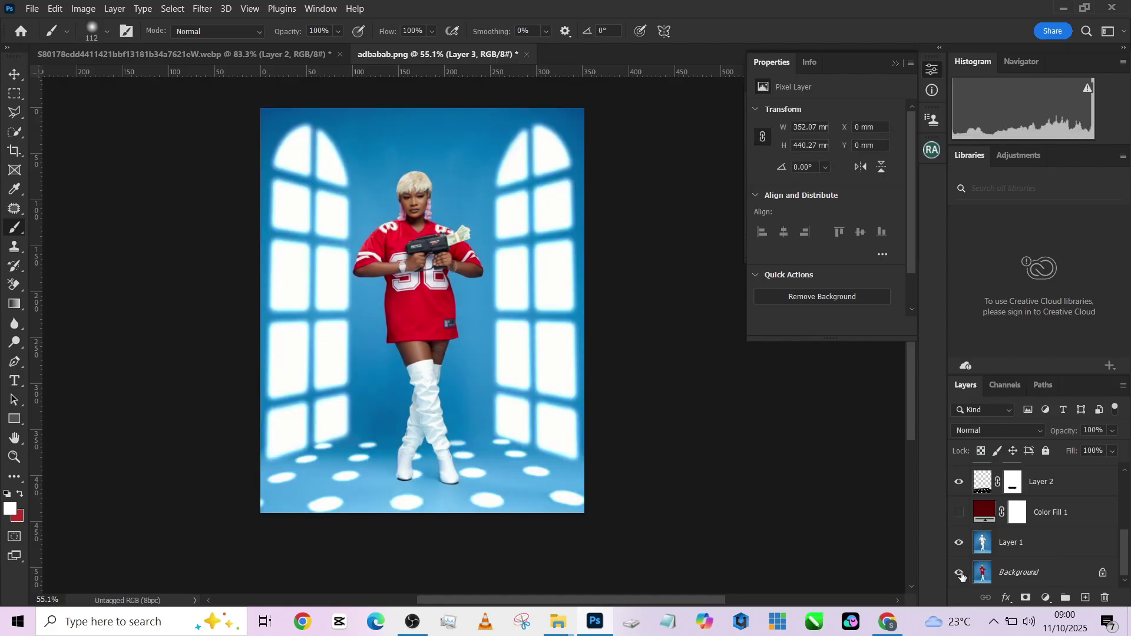
alt+click(959, 573)
alt+click(960, 574)
alt+click(959, 573)
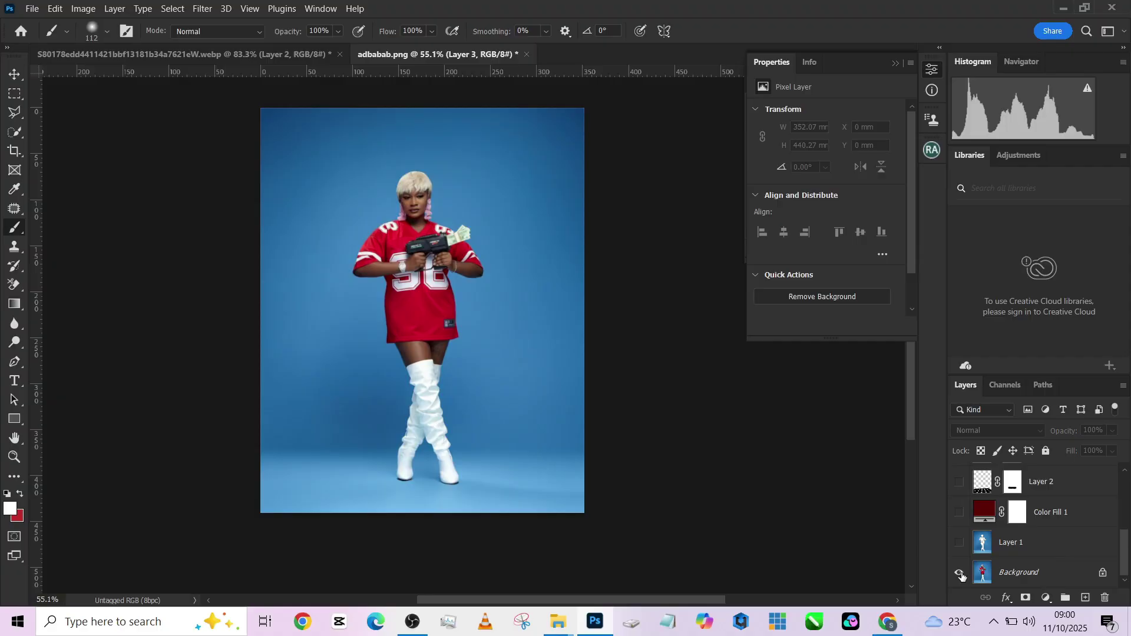
alt+click(960, 574)
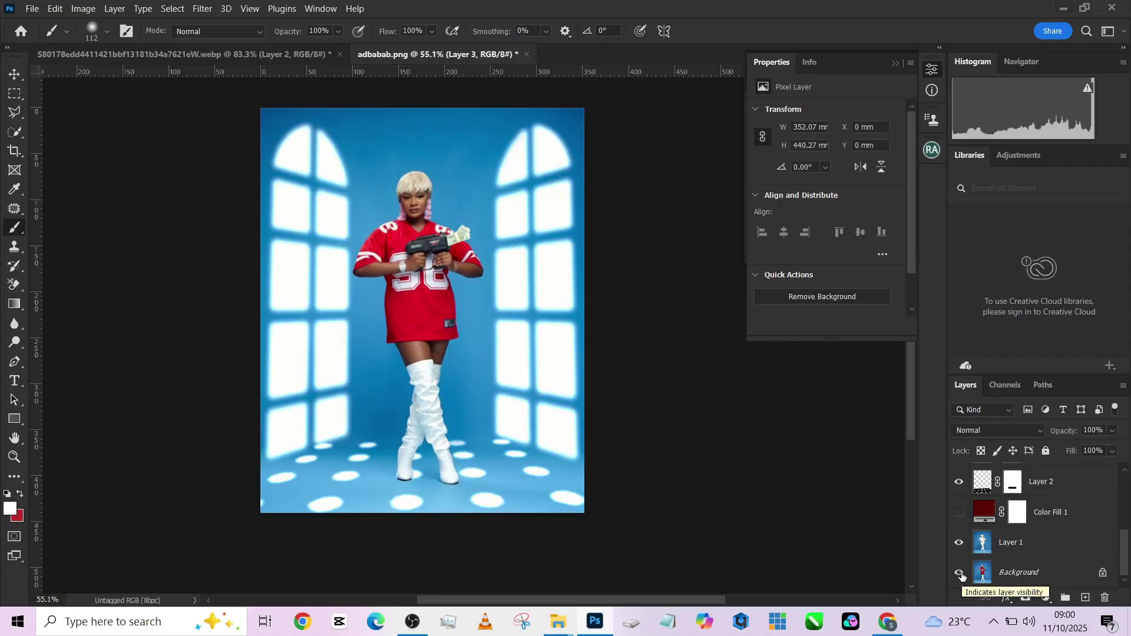